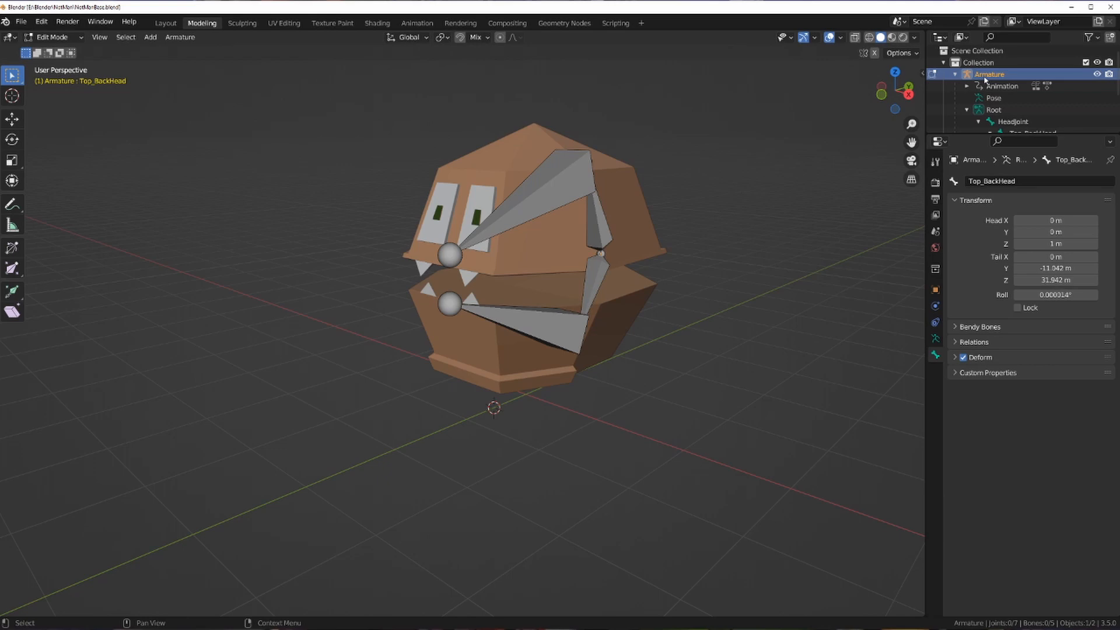
Rename the Armature object as AnythingElse.
double_click(989, 74)
text(Anything)
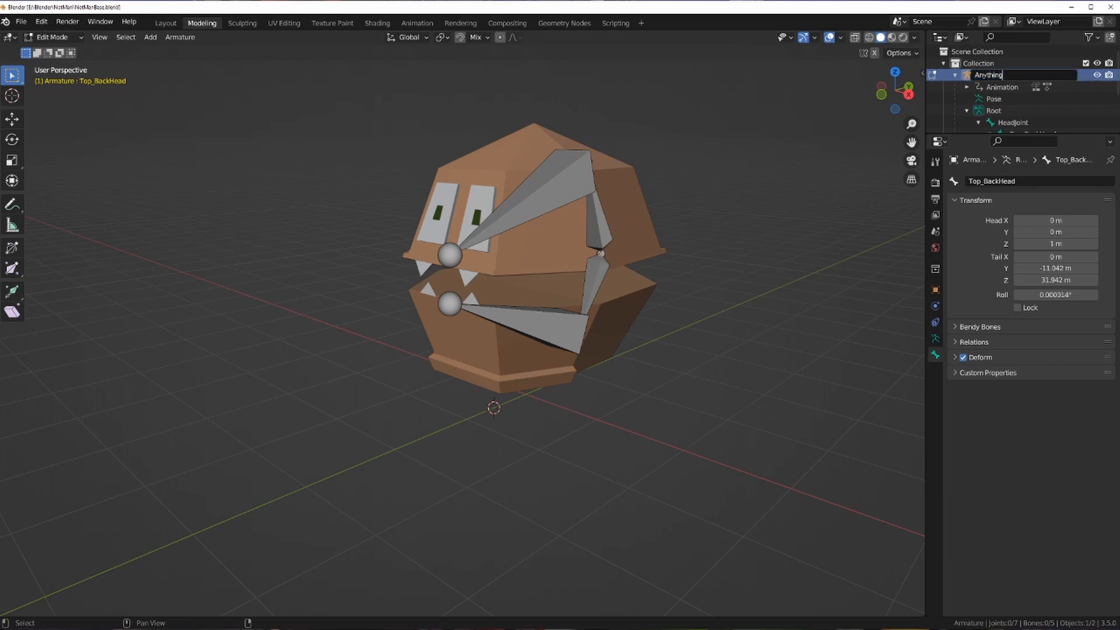
text(Else)
key(Return)
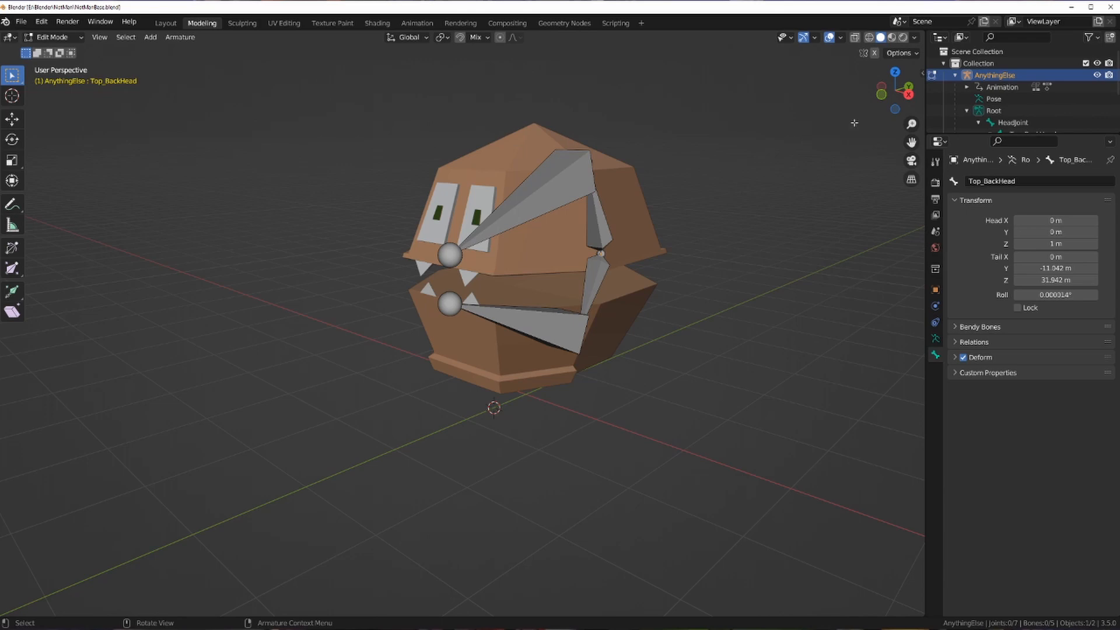
Examine the bone hierarchies of the head and humanoid armatures, selecting the Pelvis, IKTarget.l and HeadJoint bones.
click(1010, 115)
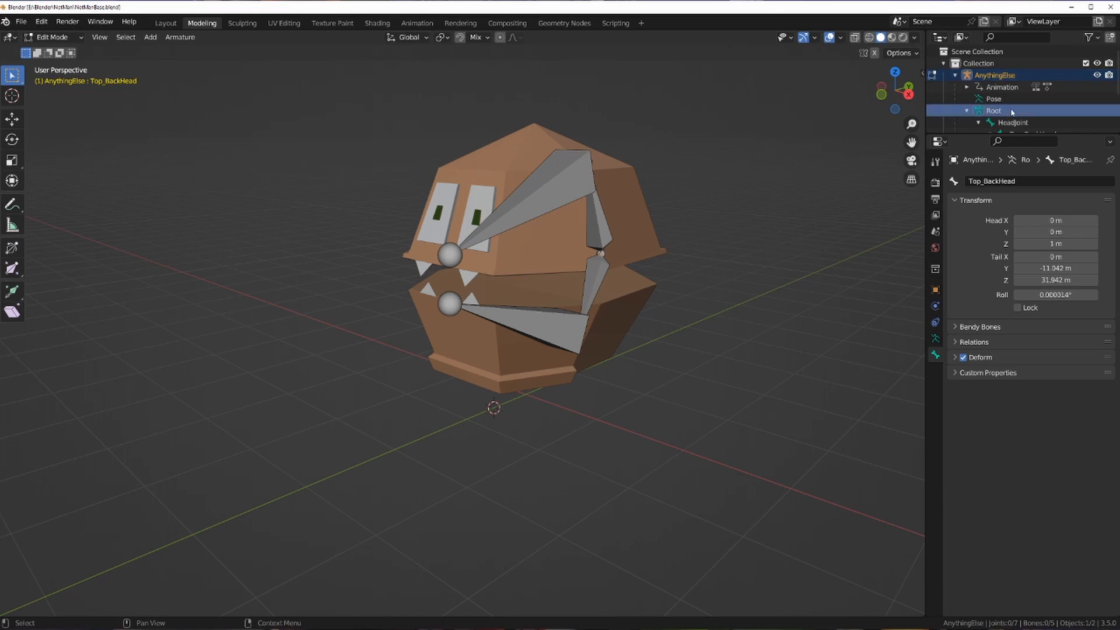
scroll(986, 110, down, 3)
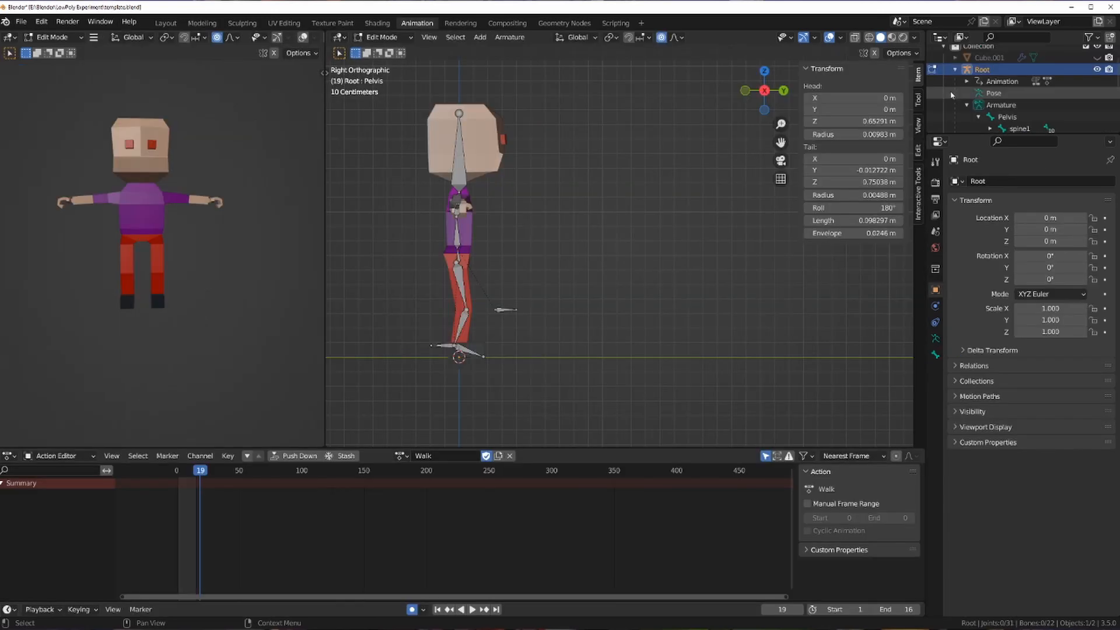
scroll(960, 95, down, 3)
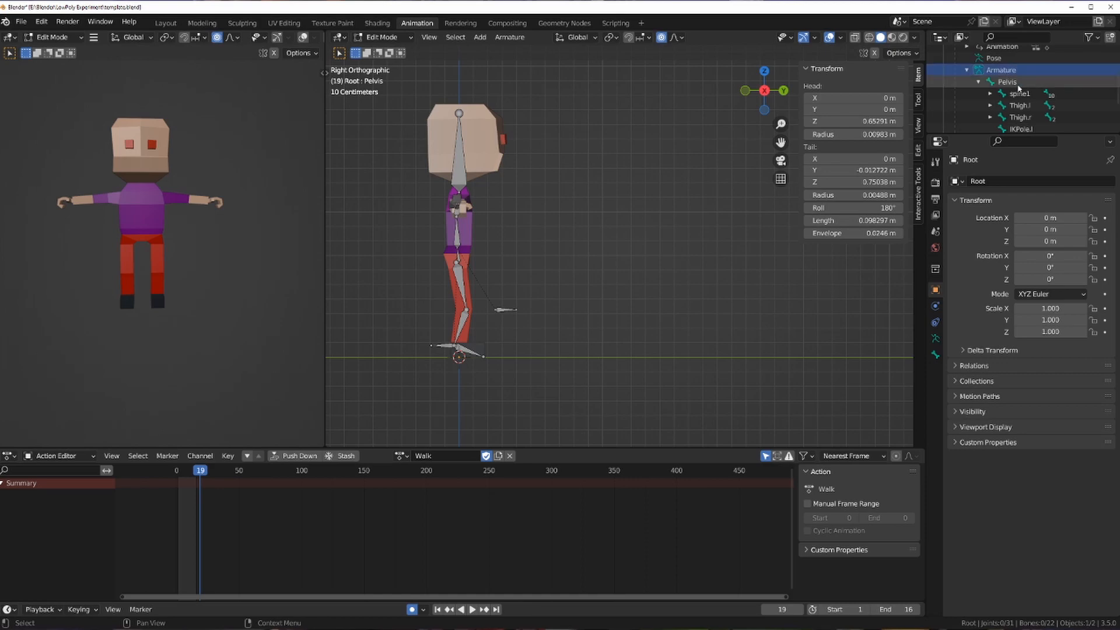
click(1007, 81)
scroll(963, 113, down, 4)
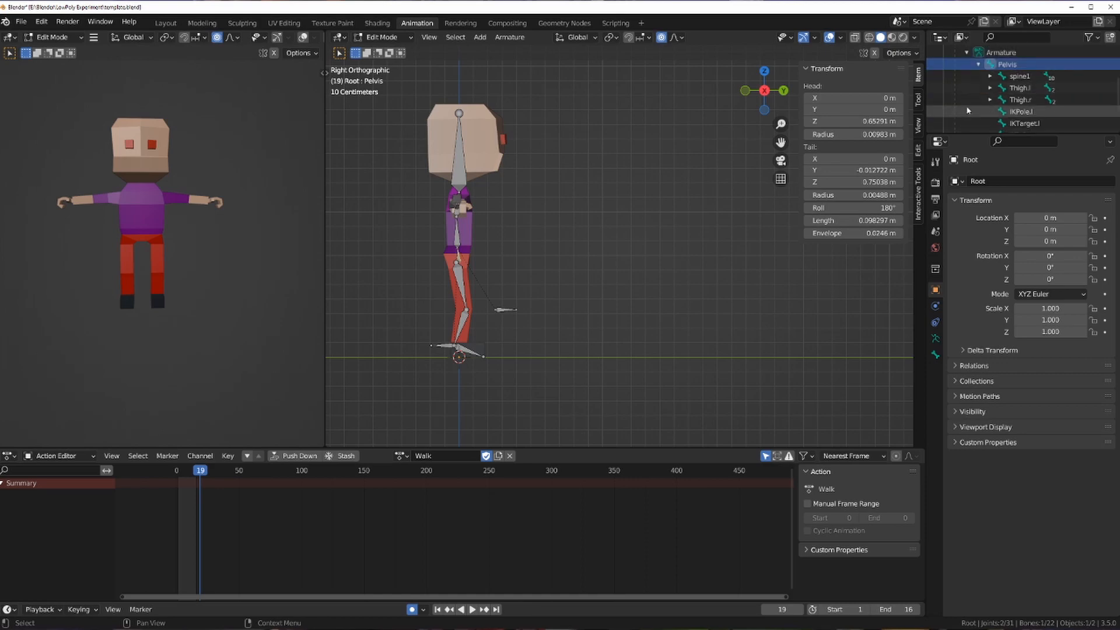
scroll(1034, 120, up, 1)
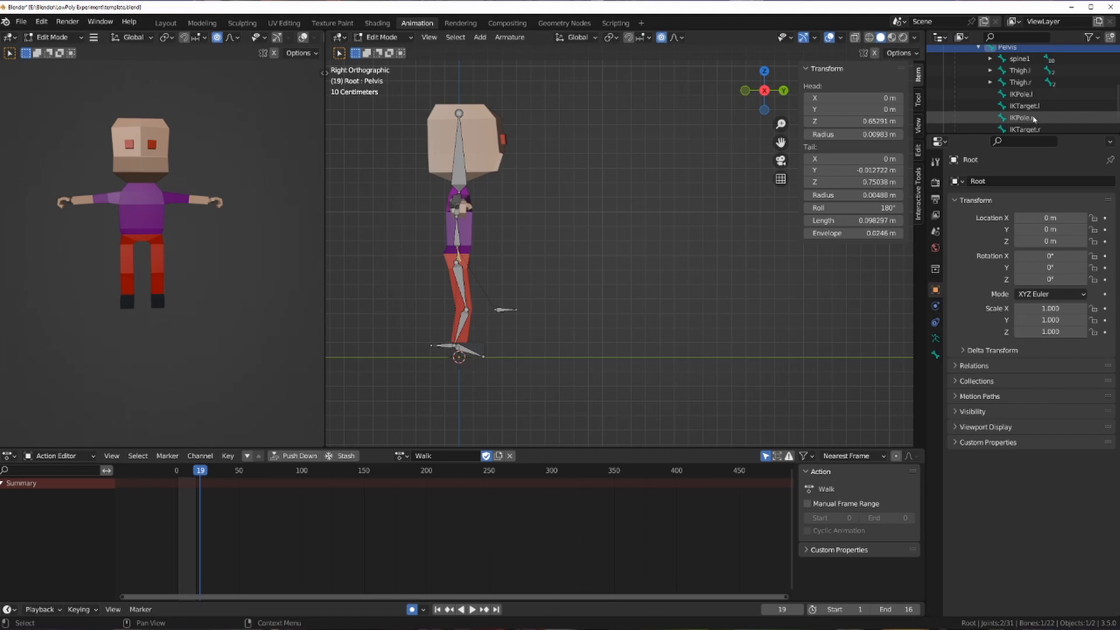
click(1024, 106)
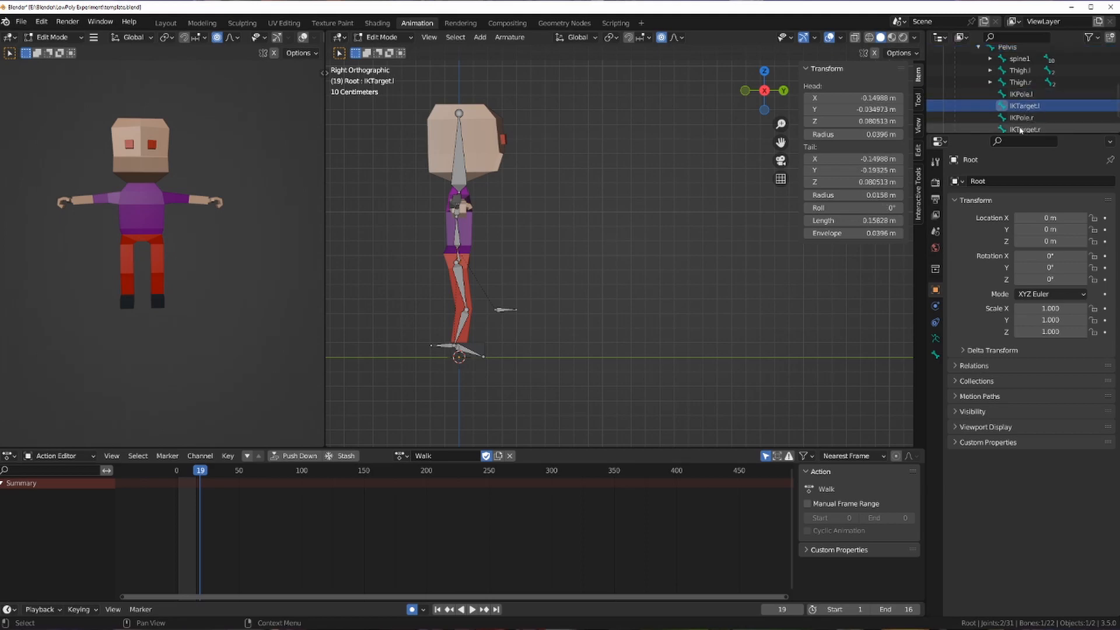
scroll(992, 111, up, 1)
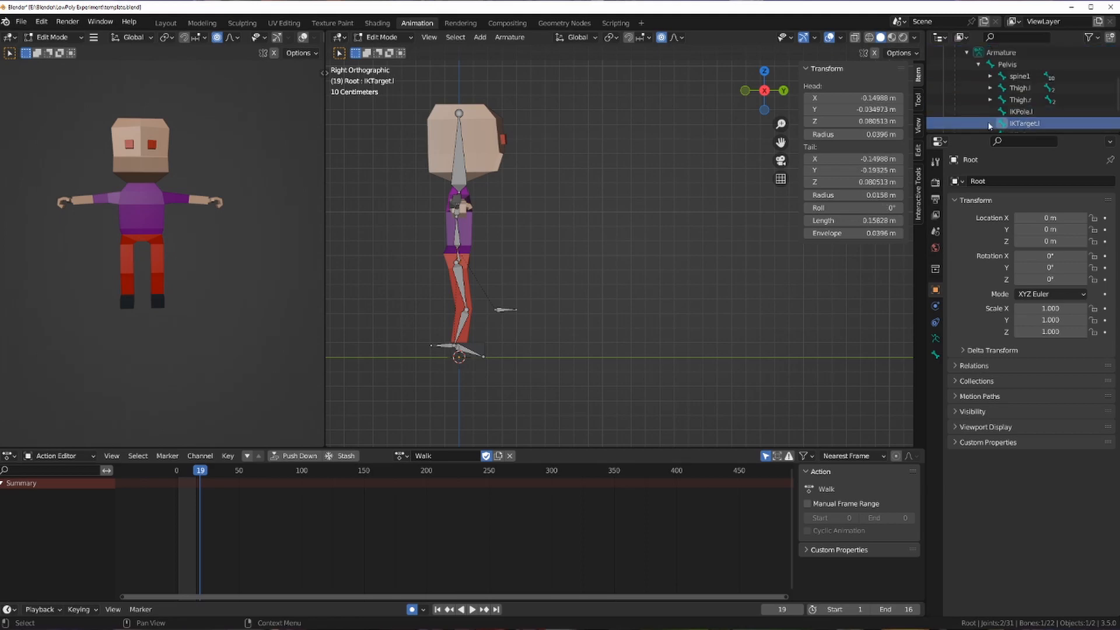
click(1015, 65)
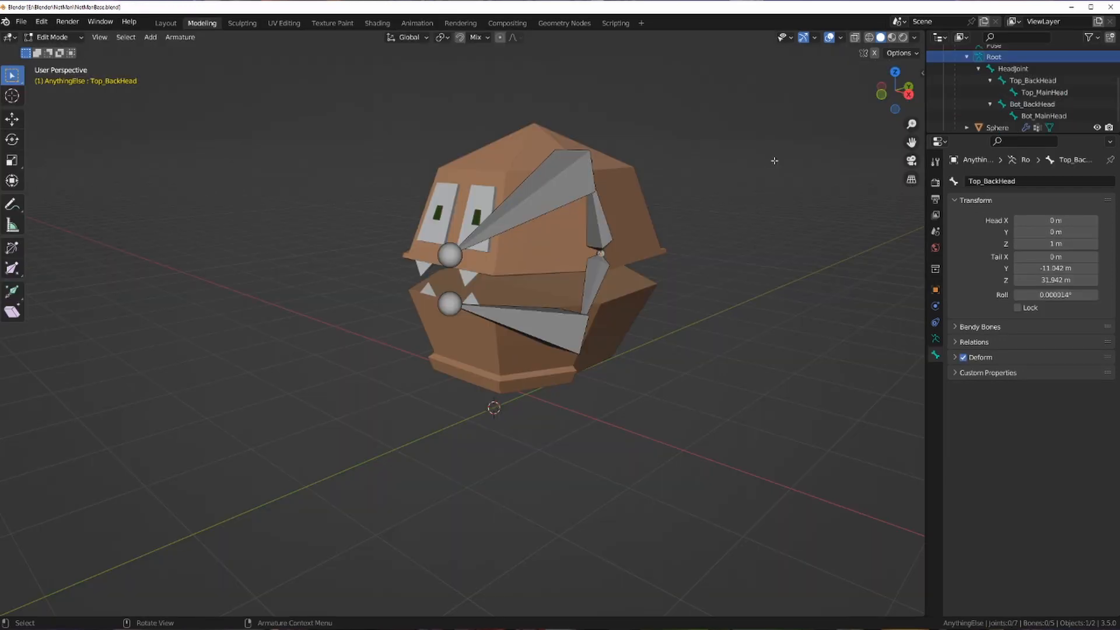
click(1018, 71)
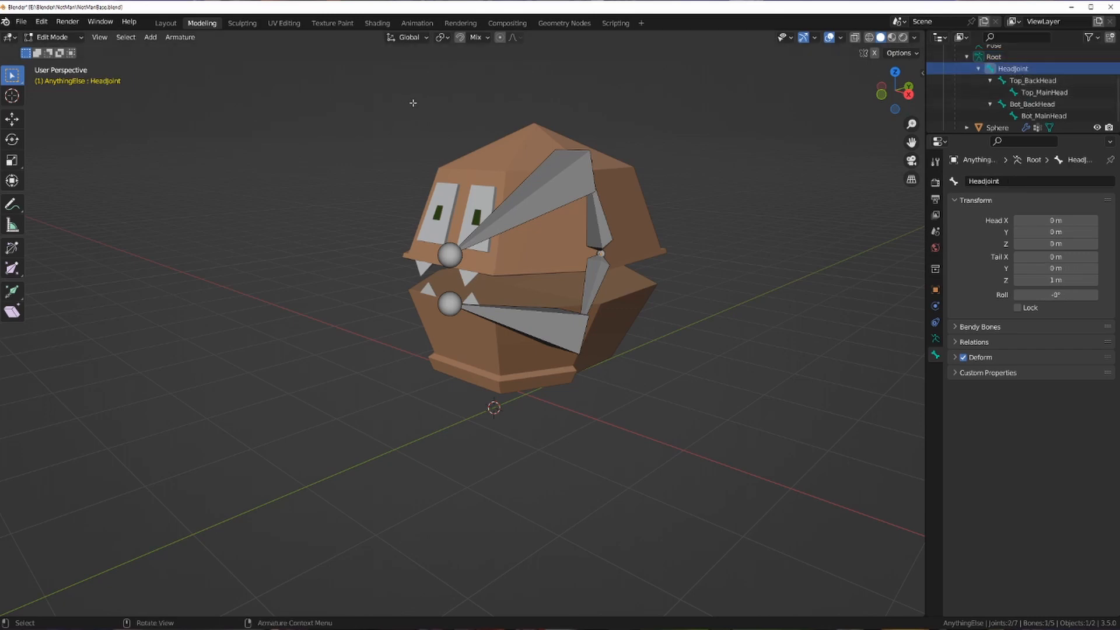
Switch to the Animation workspace and preview the Idle action by playing it briefly.
click(418, 23)
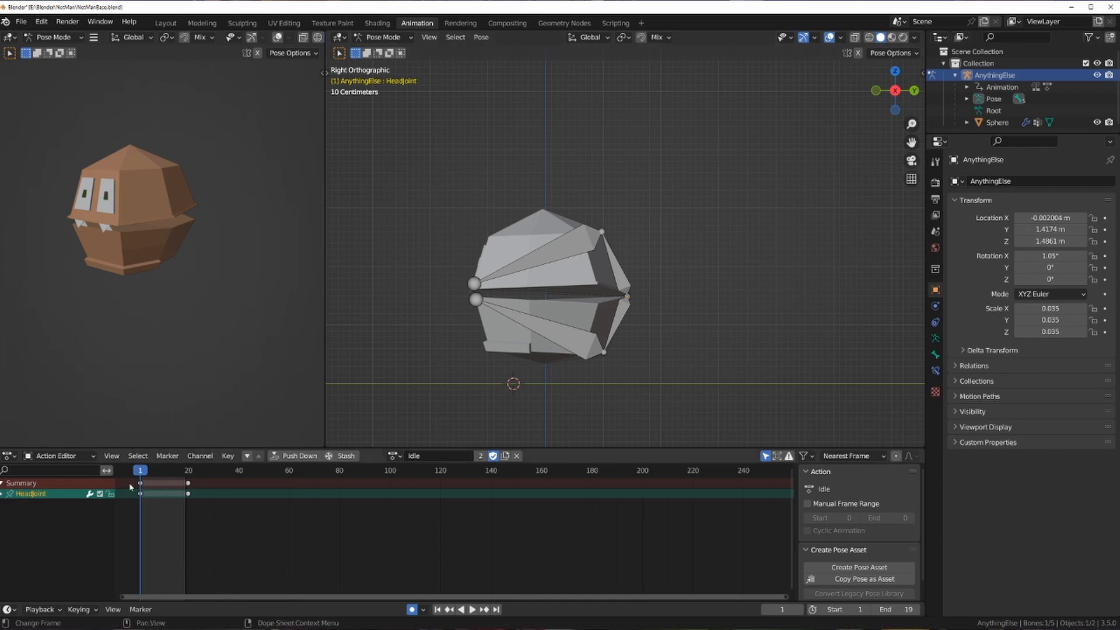
key(space)
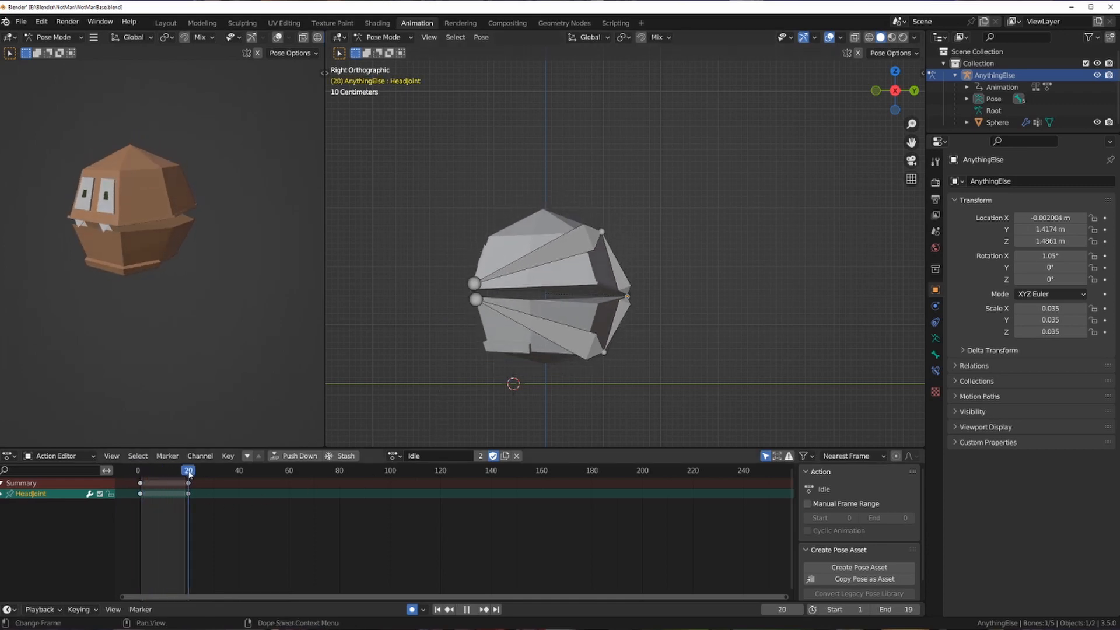
key(space)
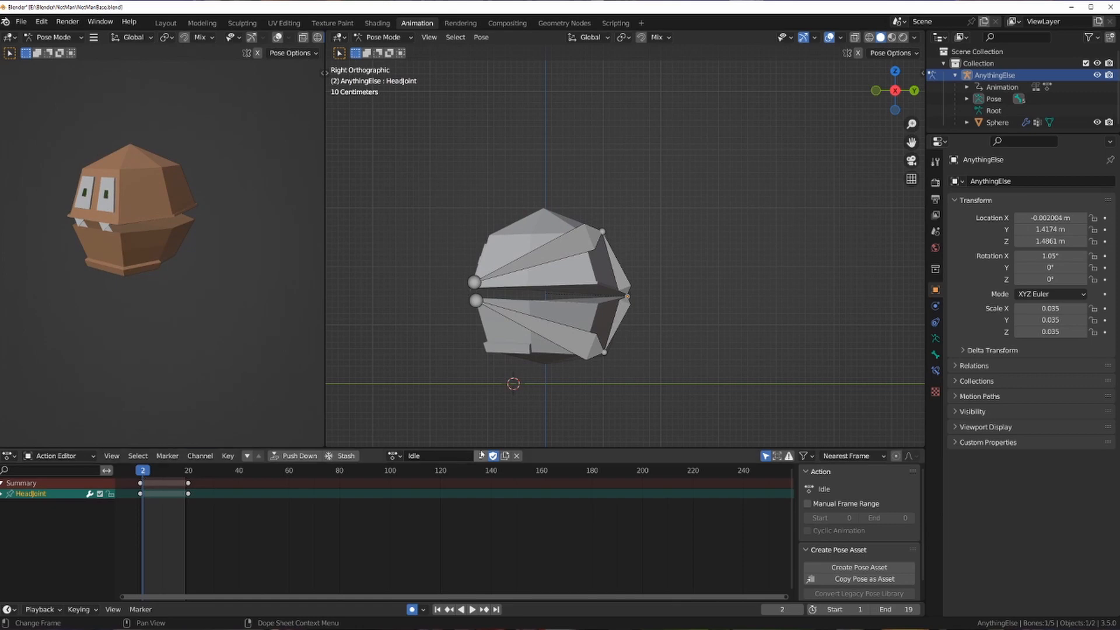
Make _TPose the armature's active action and check the list of available actions.
click(395, 456)
click(404, 479)
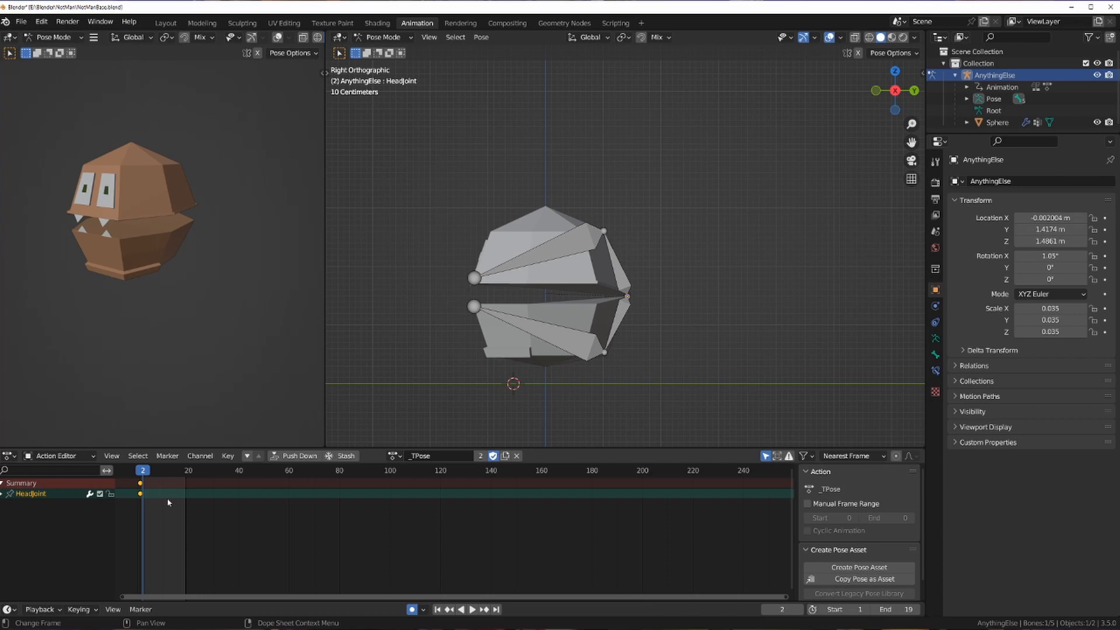
click(395, 455)
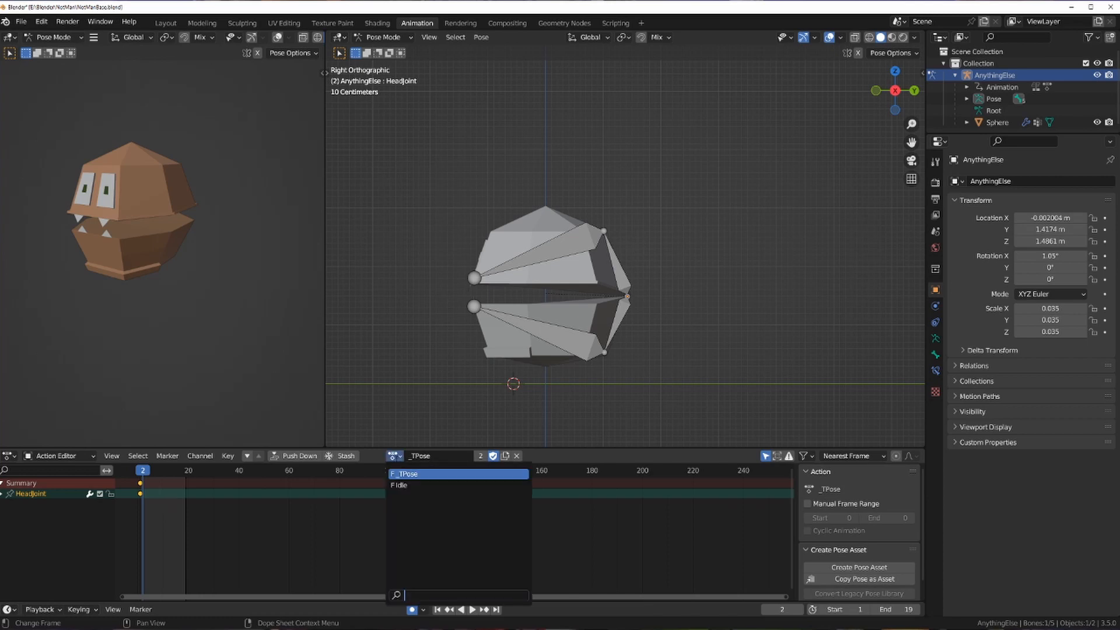
click(396, 458)
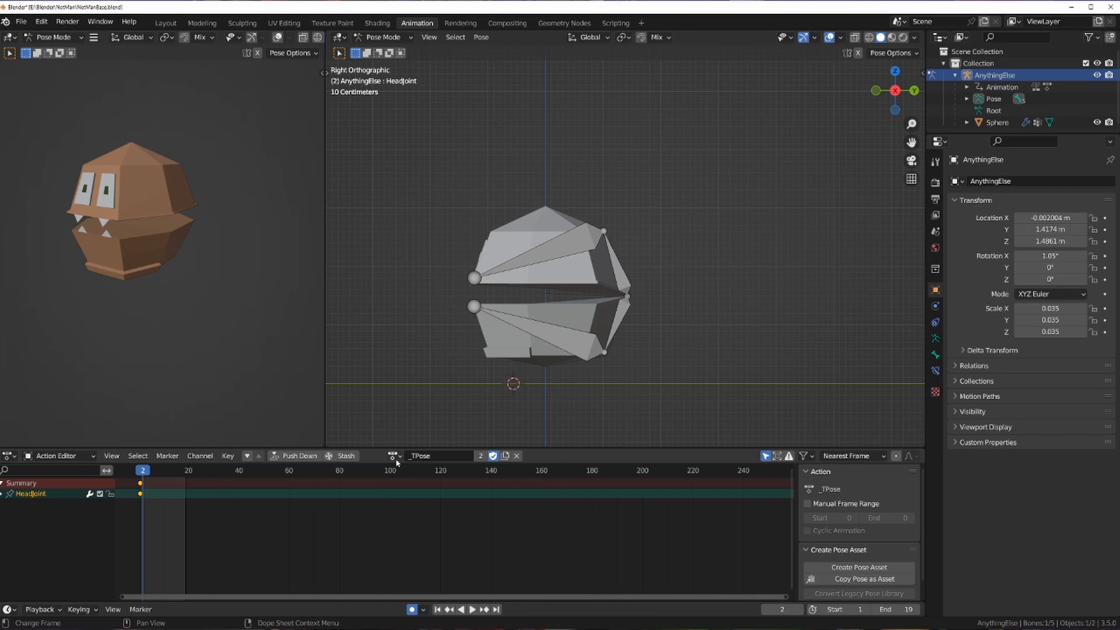
Start an FBX export of the scene with the file name Tutorial.fbx in the NotMan folder.
click(21, 22)
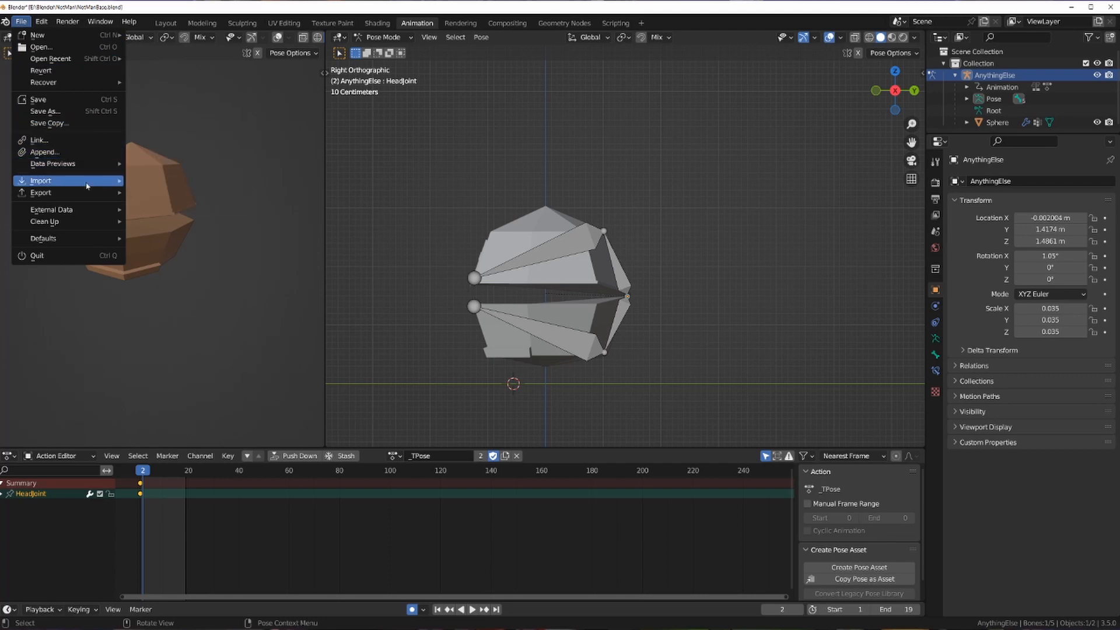
mouse_move(87, 196)
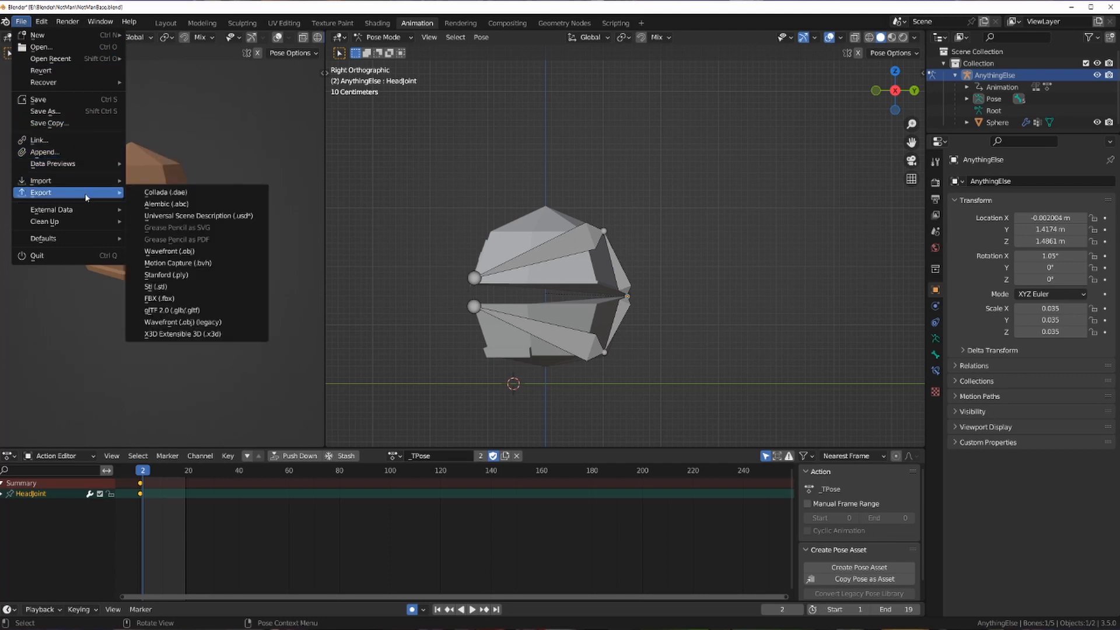
click(173, 299)
text(Tutorial)
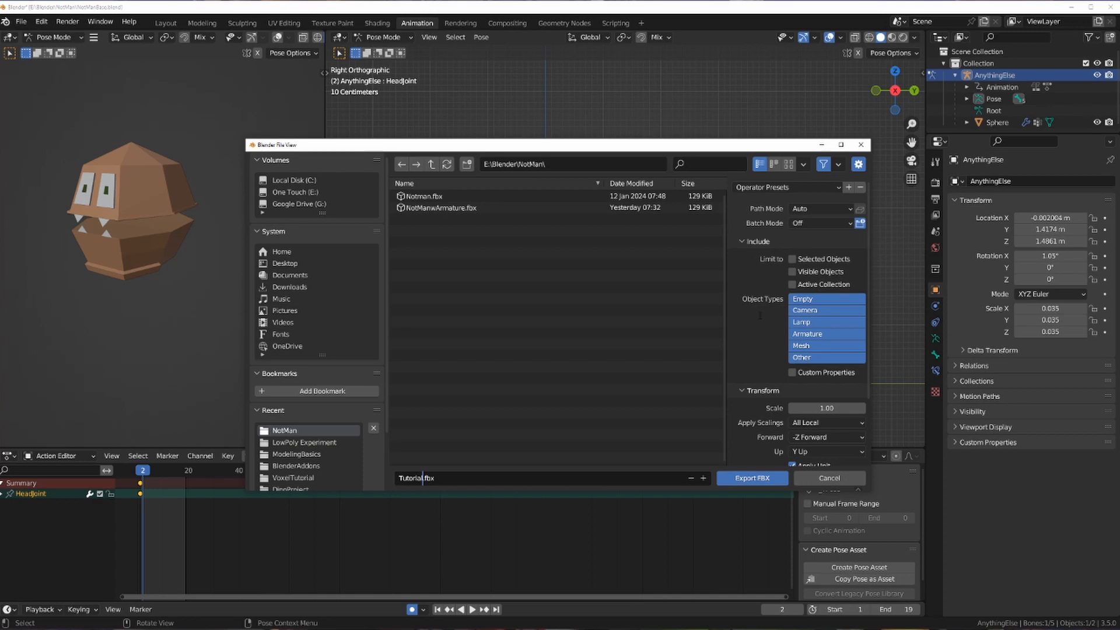
Review the FBX export's object type and transform settings, including the Forward axis option.
scroll(747, 279, down, 3)
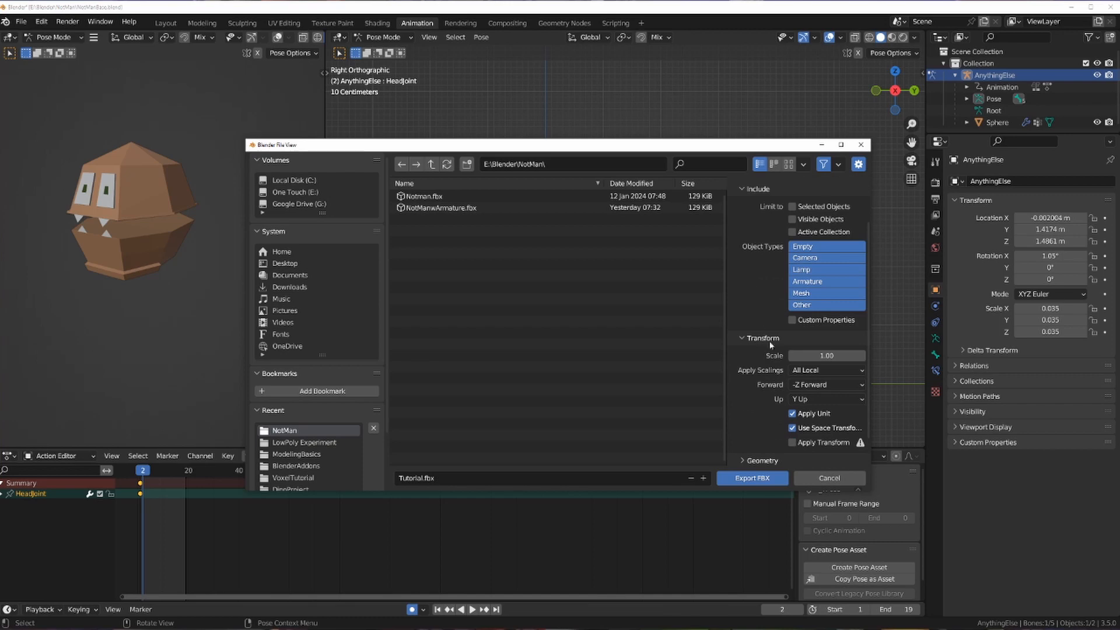
scroll(752, 353, down, 2)
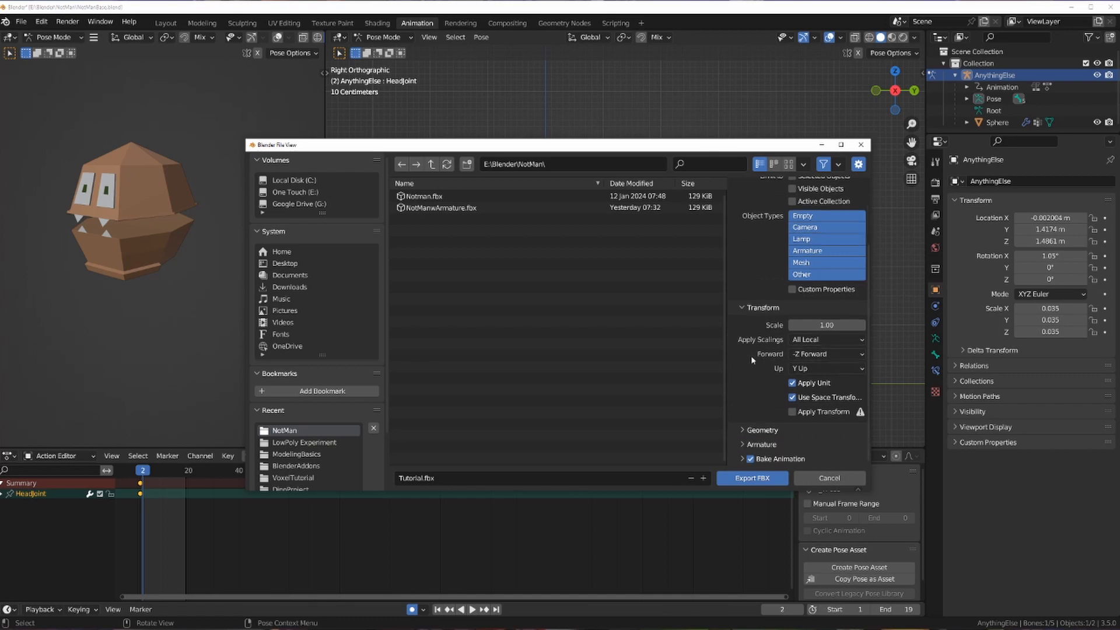
click(798, 355)
click(798, 358)
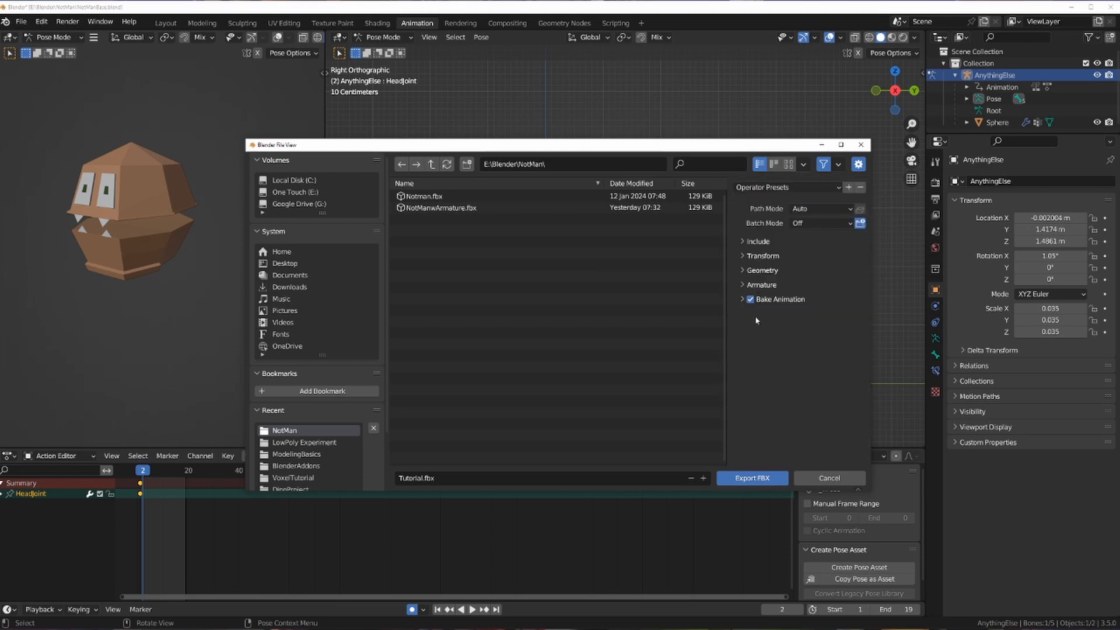
Set the export geometry's smoothing to Face and export the FBX file.
click(744, 270)
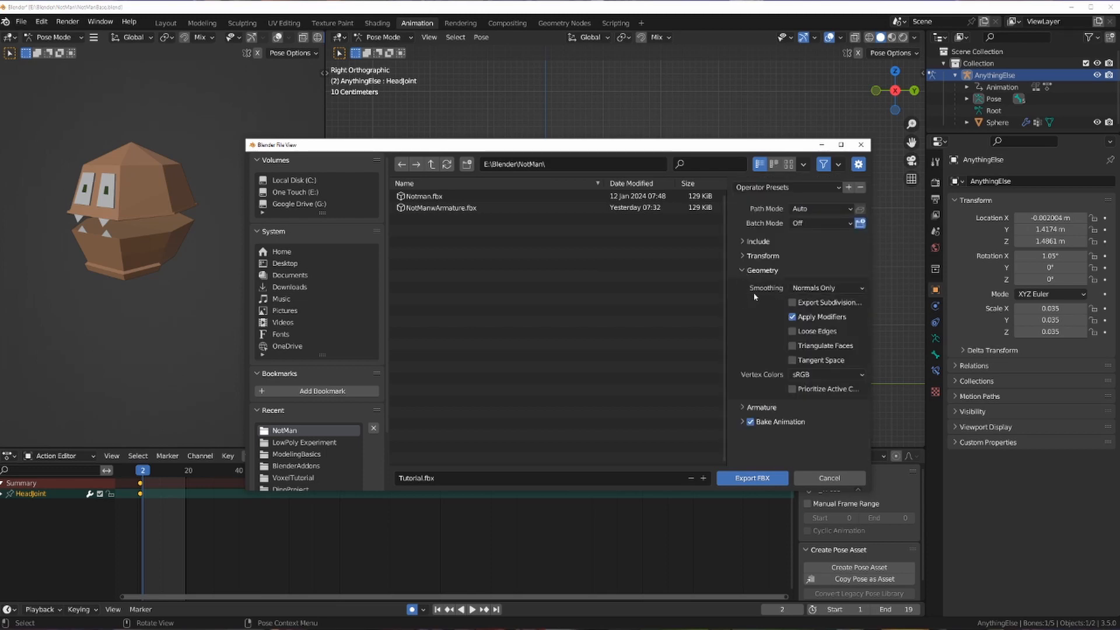
click(805, 289)
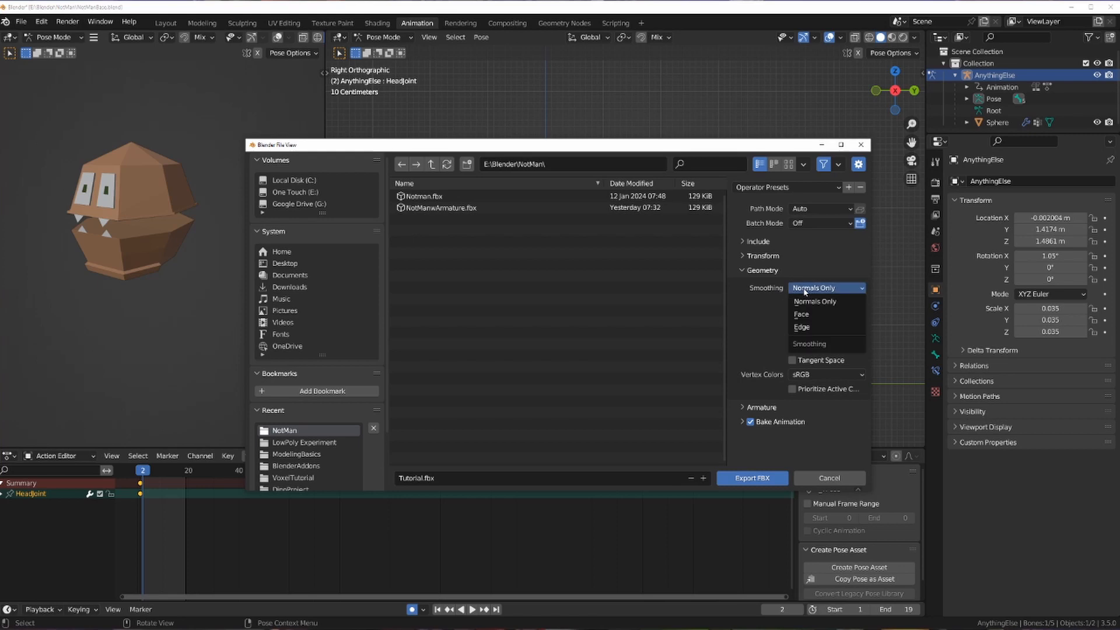
click(814, 315)
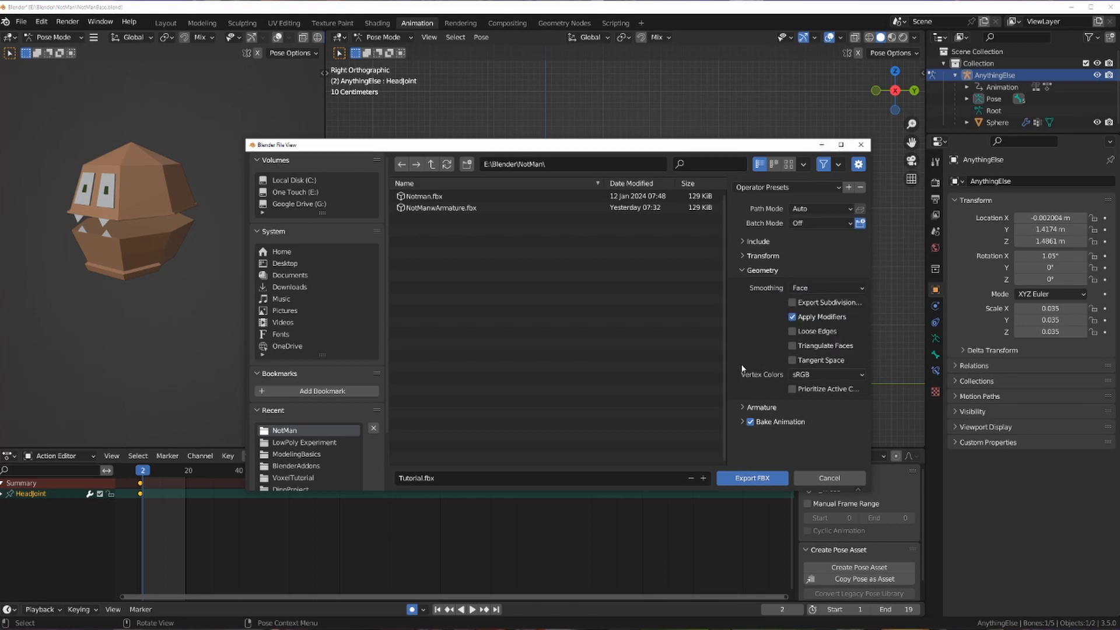
click(749, 478)
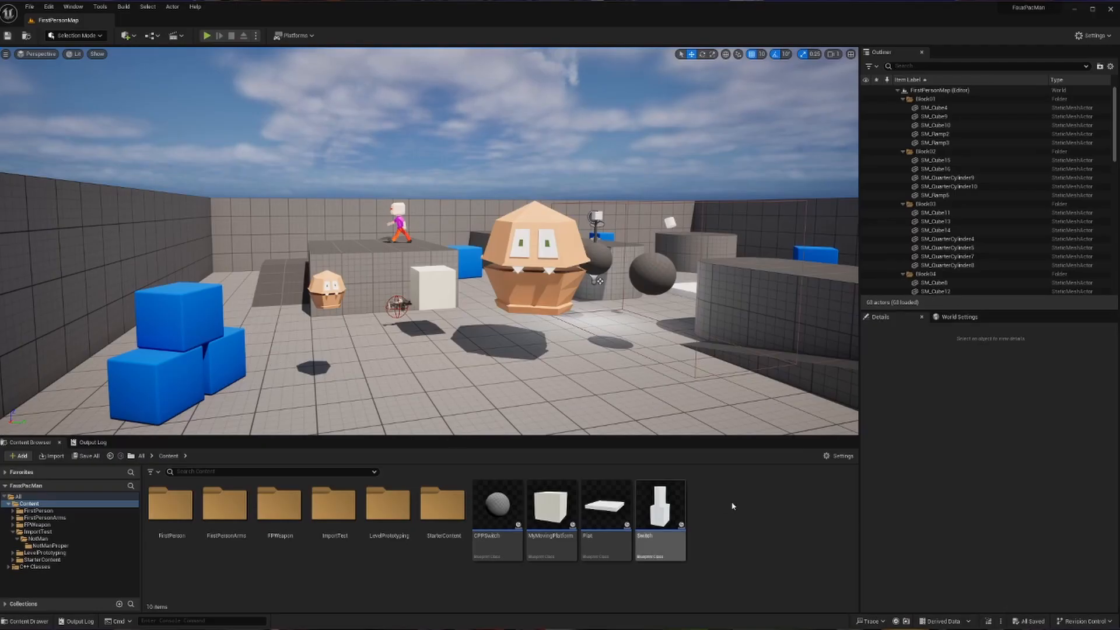
In Unreal Engine, create a folder named TutorialImport in the project's Content folder and open it.
right_click(733, 505)
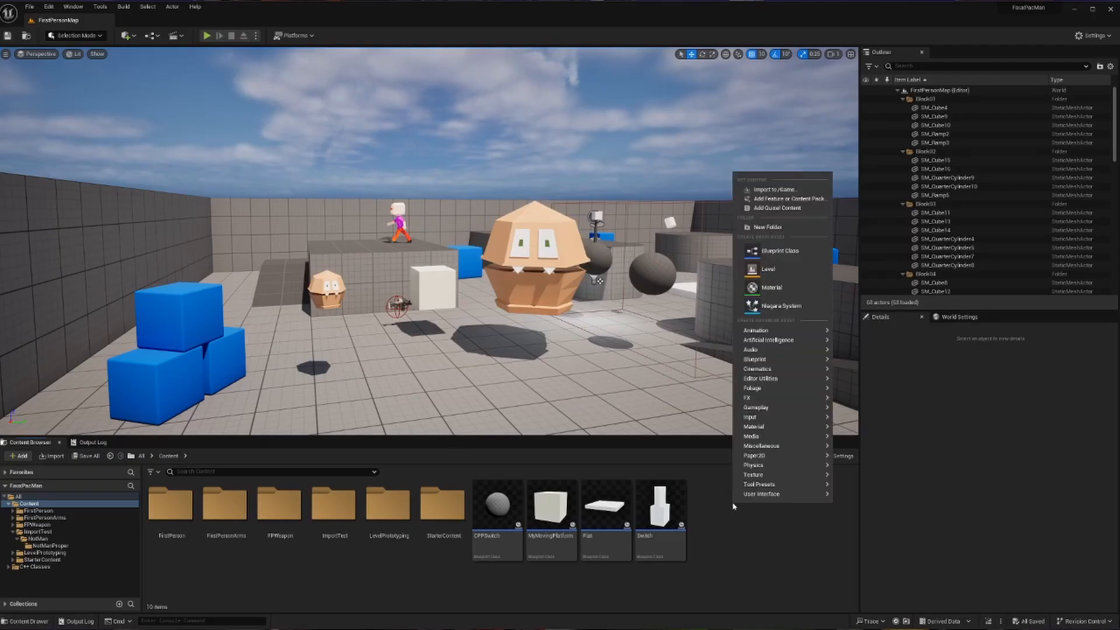
click(767, 227)
text(T)
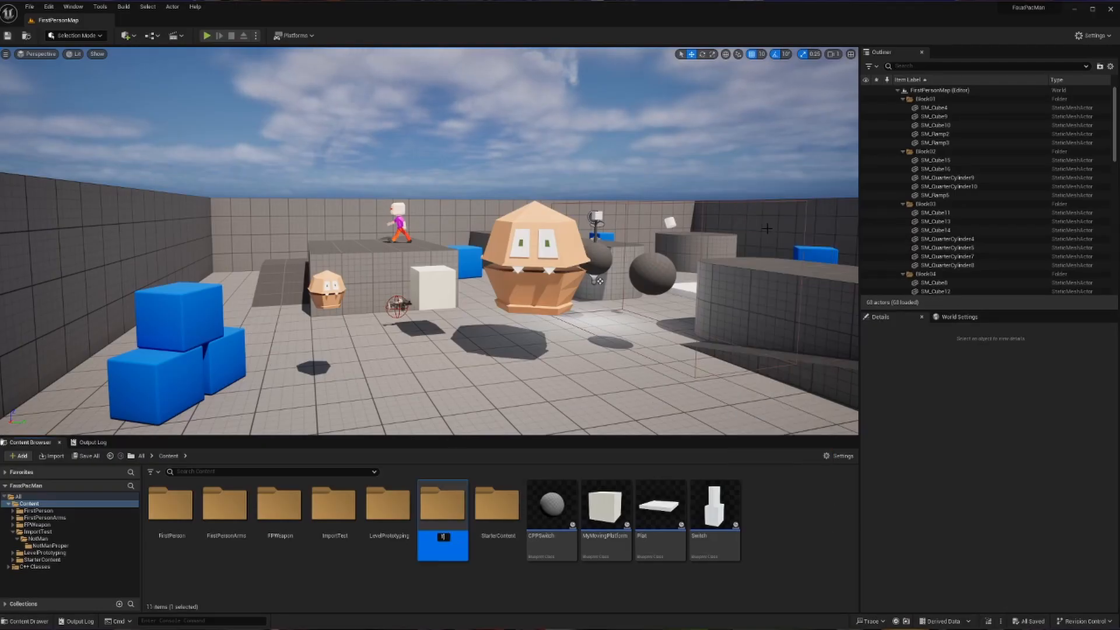
text(utorialImport)
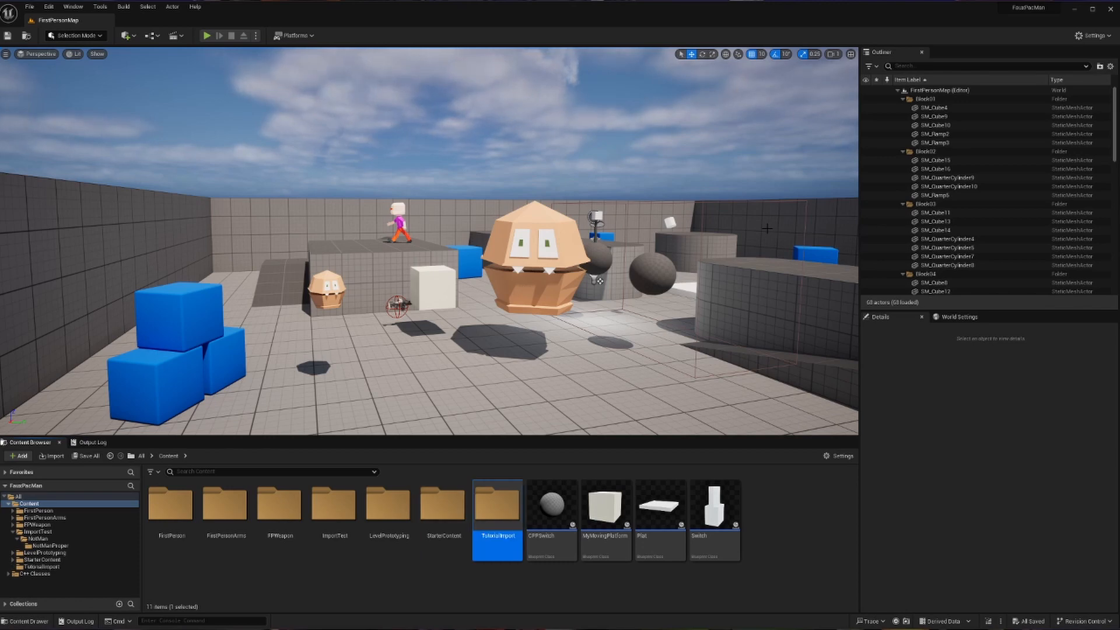
key(Return)
double_click(495, 520)
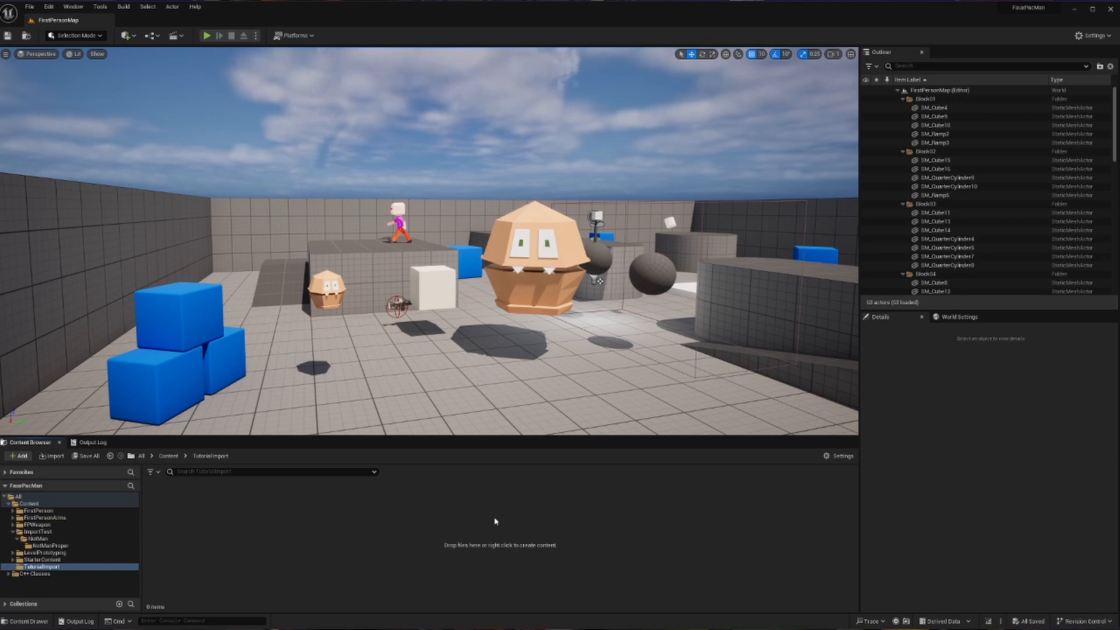
Start importing Tutorial.fbx from the NotMan folder in File Explorer into Unreal Engine's TutorialImport folder.
key(alt+Tab)
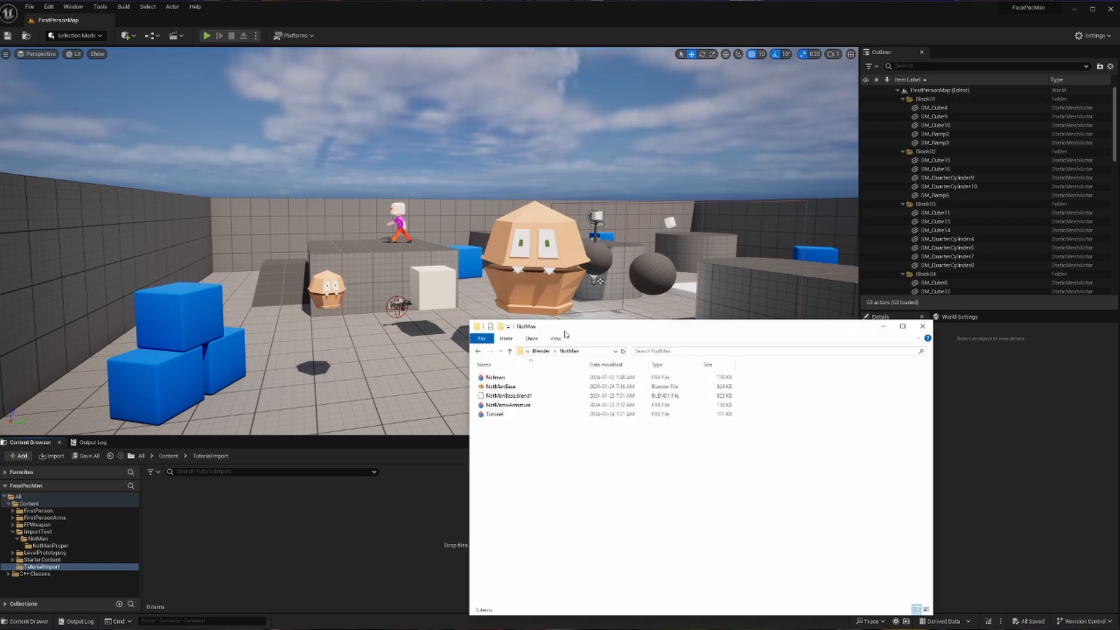
click(496, 415)
drag(496, 418, 333, 543)
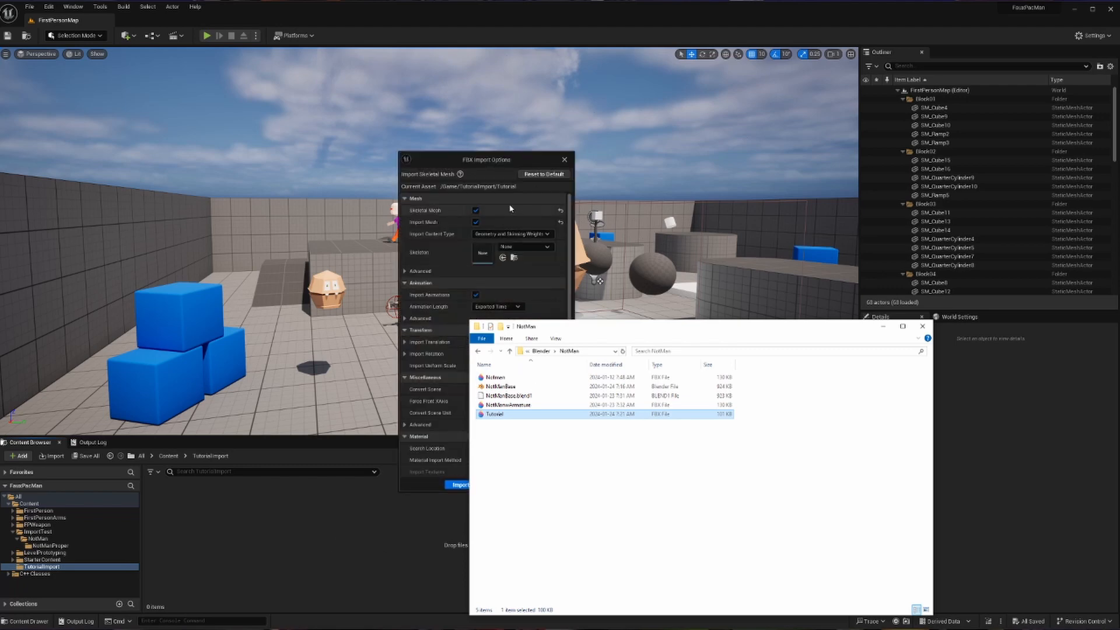
click(497, 163)
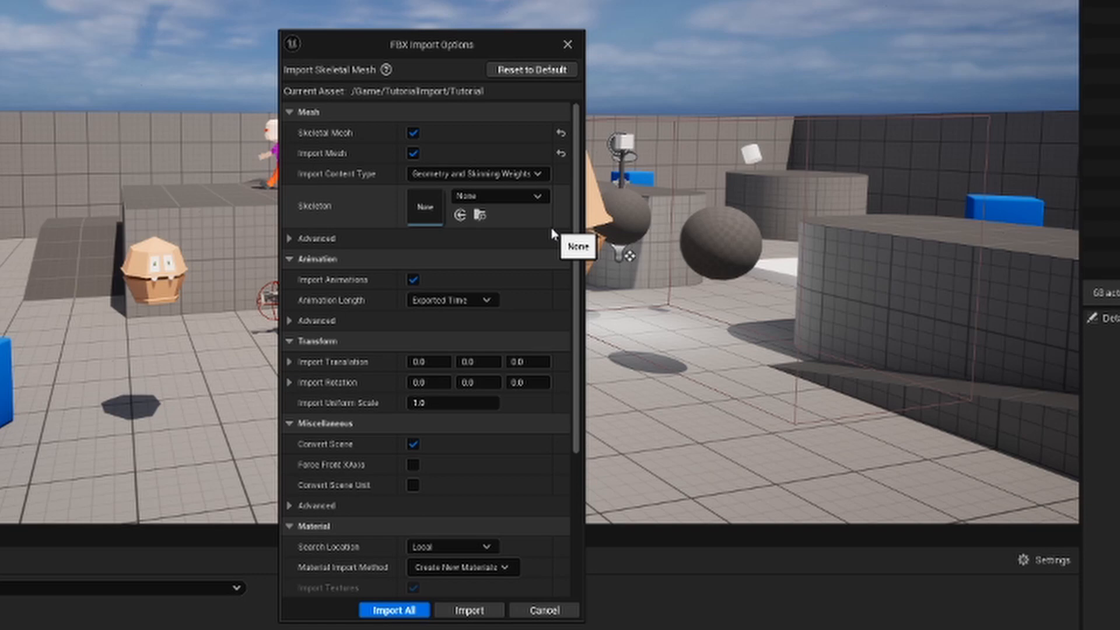
Review the FBX import options and import everything as a skeletal mesh with animations and new materials, leaving Skeleton at None, and dismiss the message log.
scroll(553, 234, down, 3)
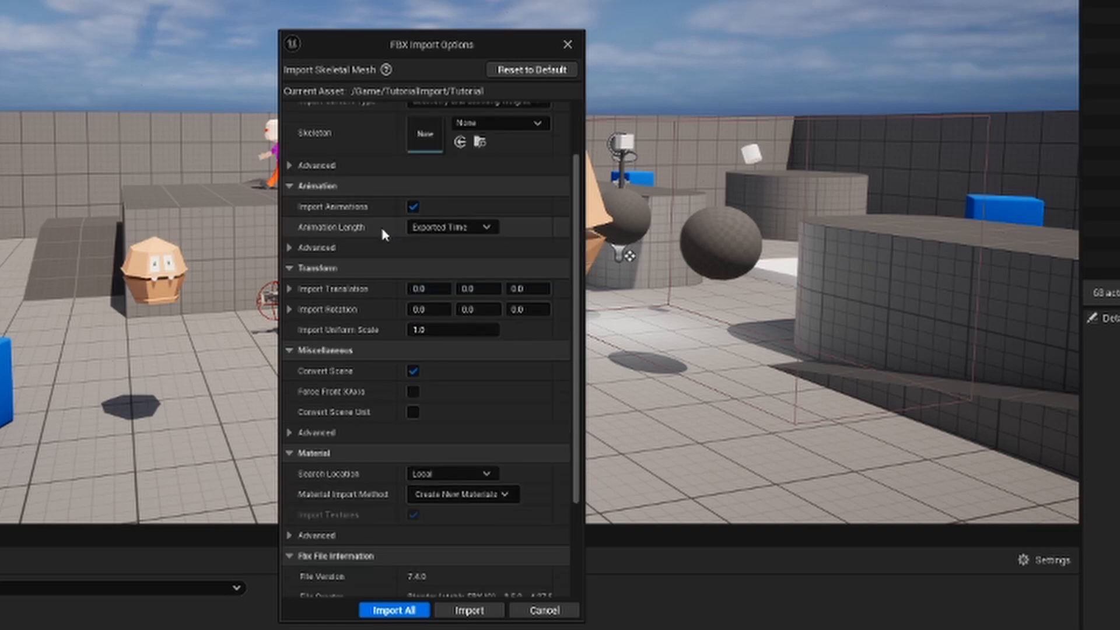
scroll(559, 366, up, 3)
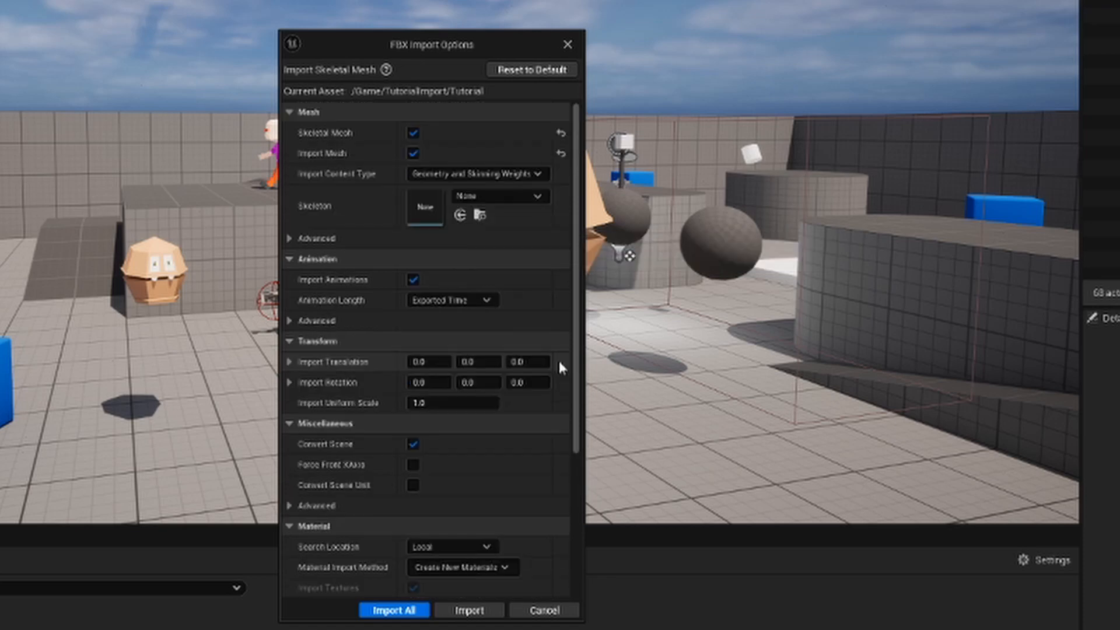
scroll(558, 367, down, 3)
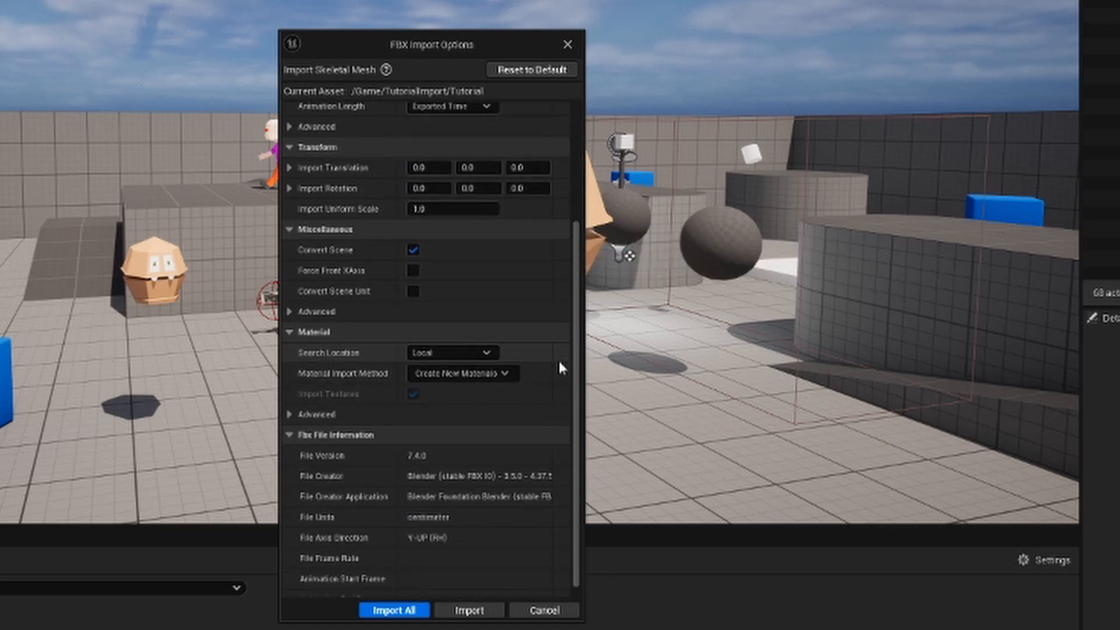
click(396, 608)
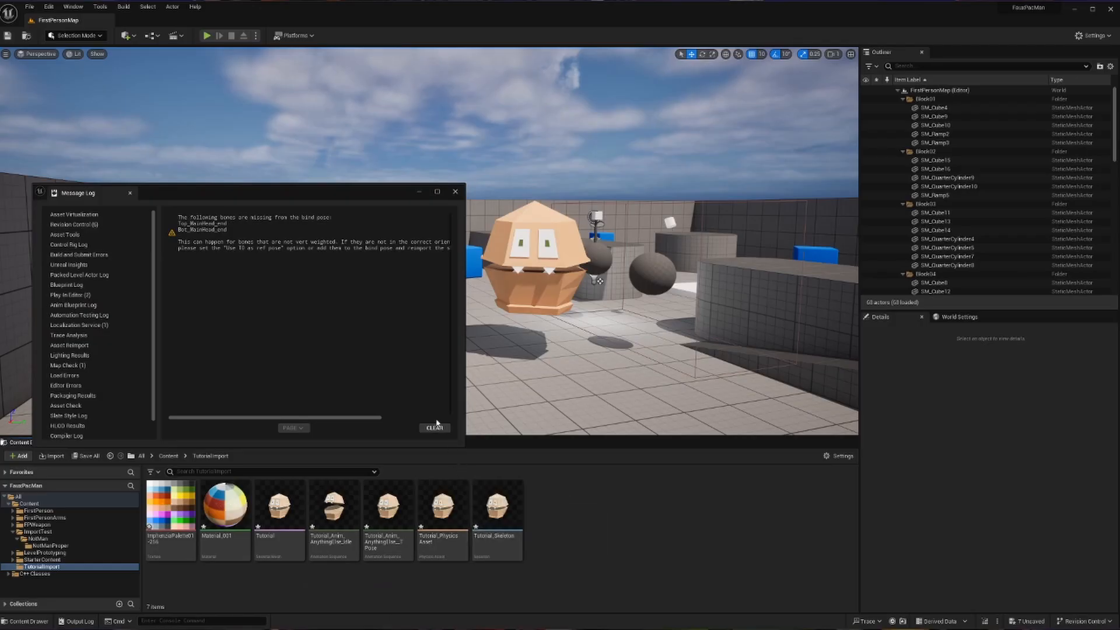
click(230, 232)
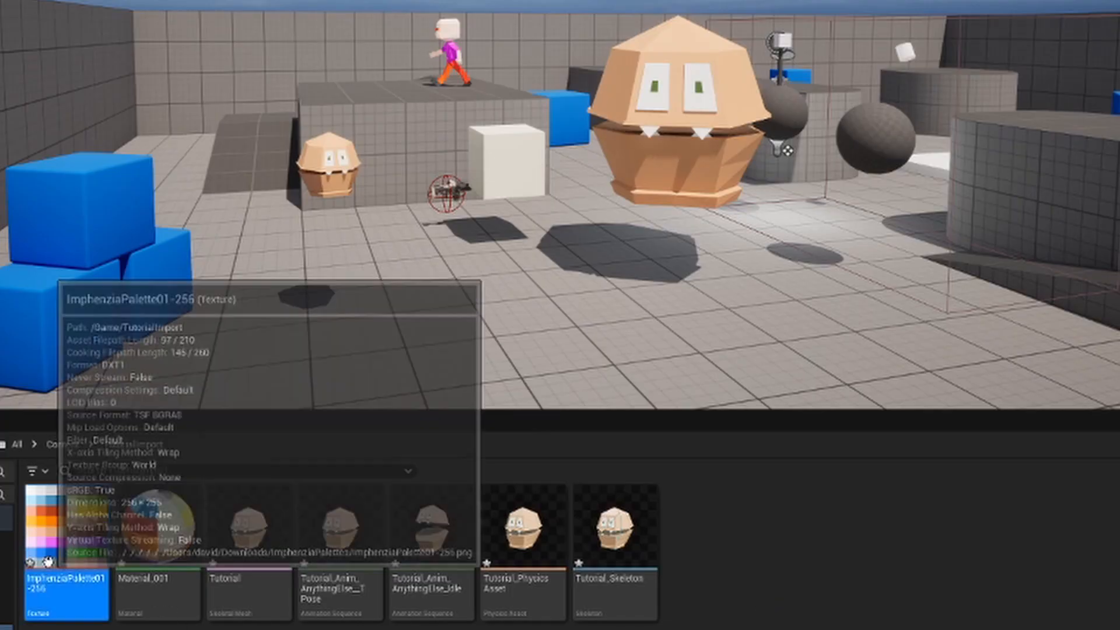
Examine the imported palette texture, Material_001, Tutorial skeletal mesh and its two animation sequences in the TutorialImport folder.
click(67, 525)
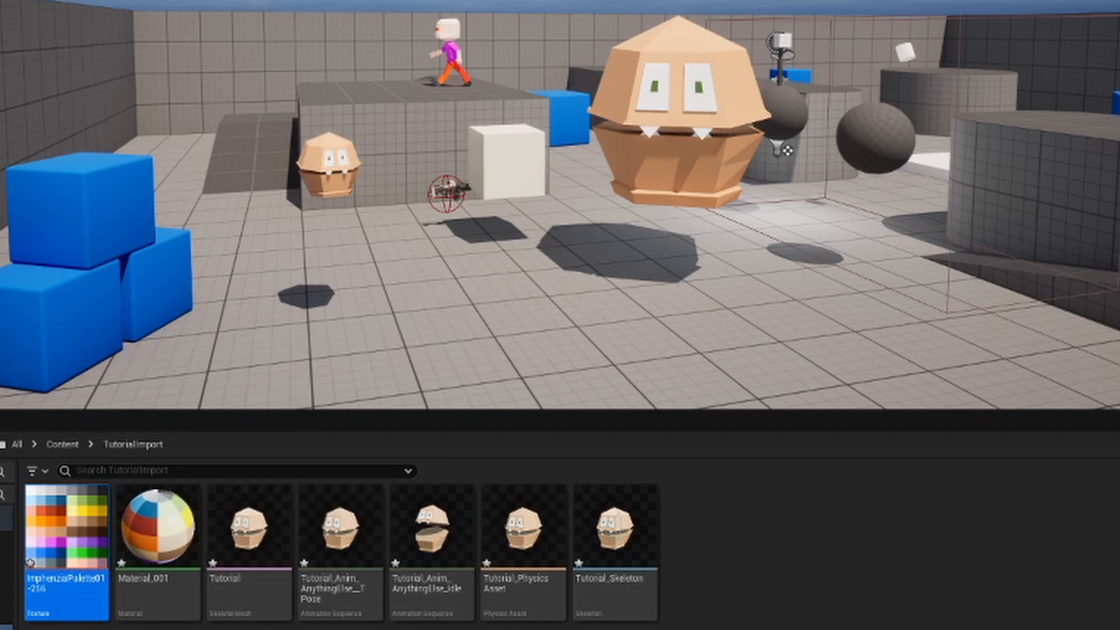
click(164, 607)
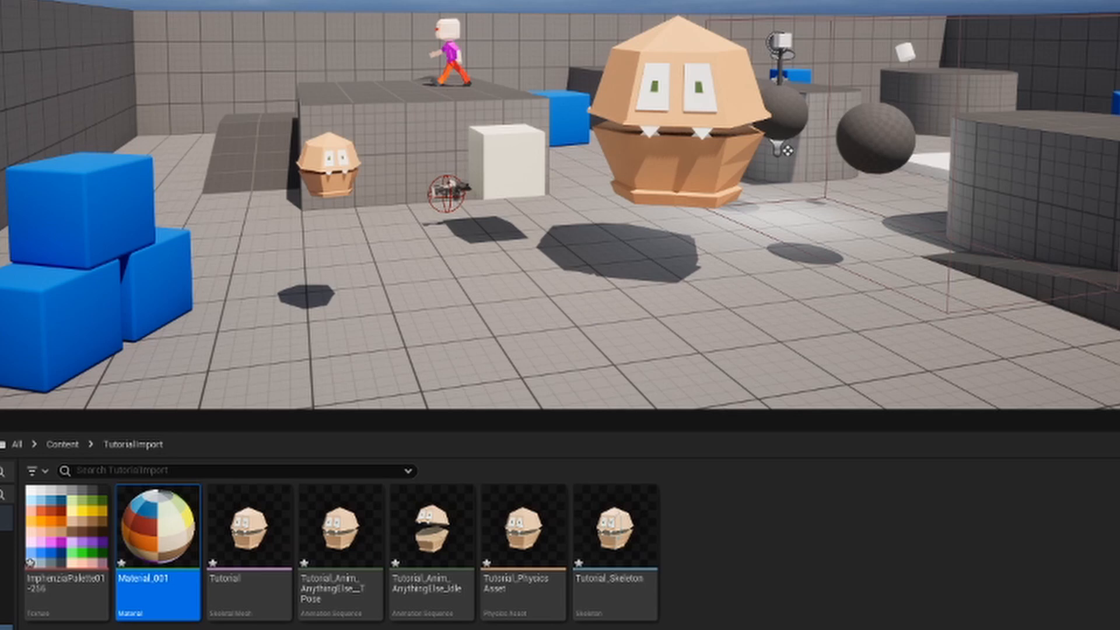
click(239, 598)
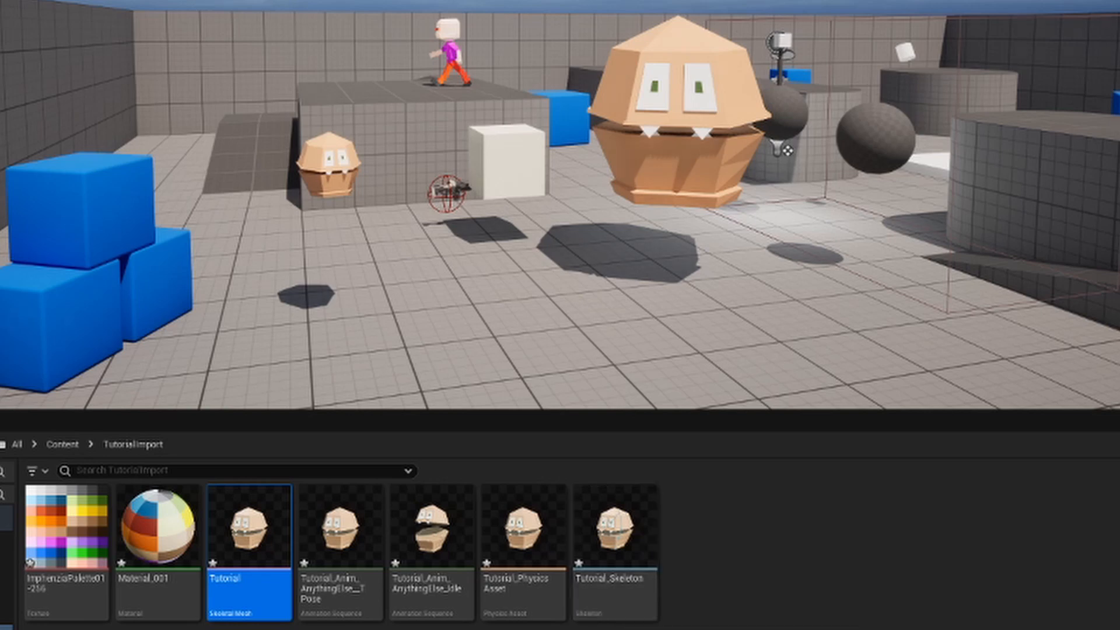
click(341, 589)
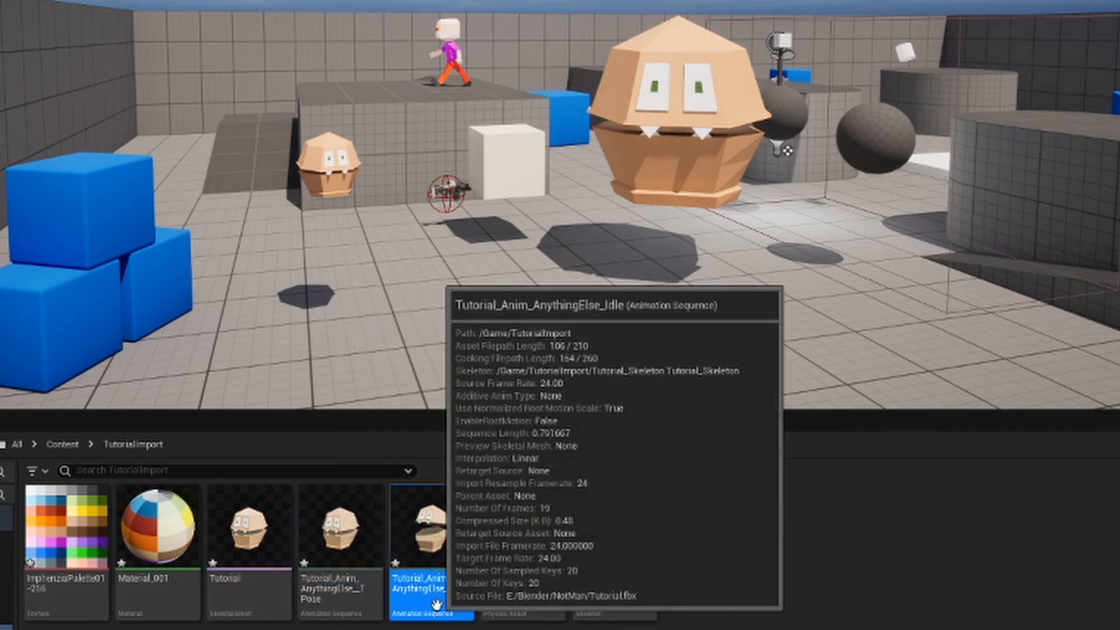
click(431, 595)
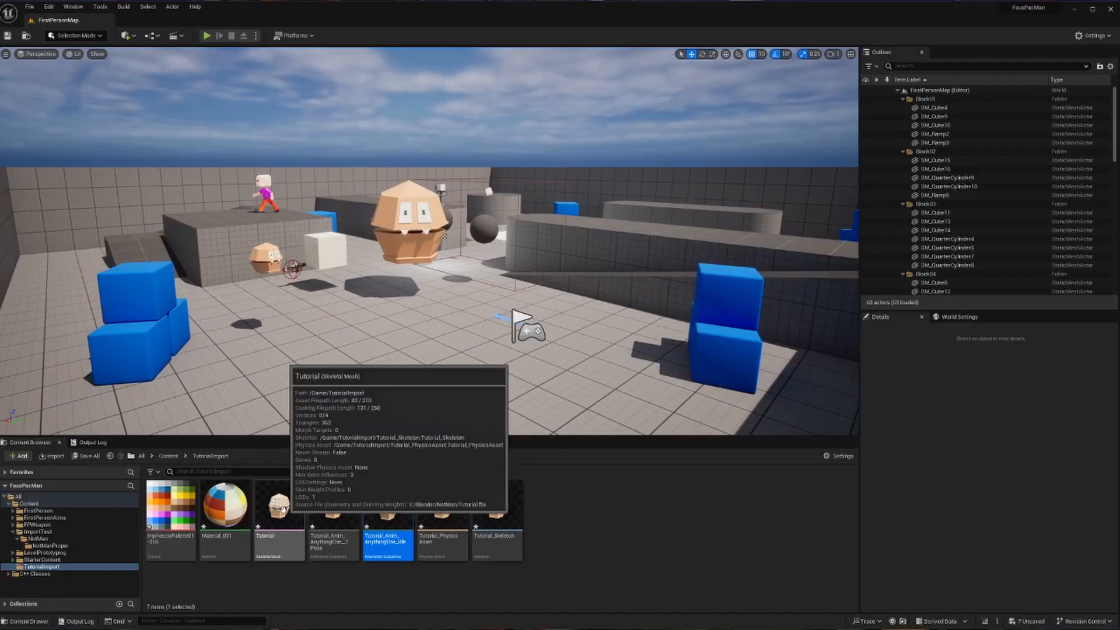
Place the Tutorial skeletal mesh in the level at about X 790, Y 660, Z 0 and rotate it about -210° around Z.
drag(248, 531, 406, 333)
key(e)
drag(374, 389, 458, 425)
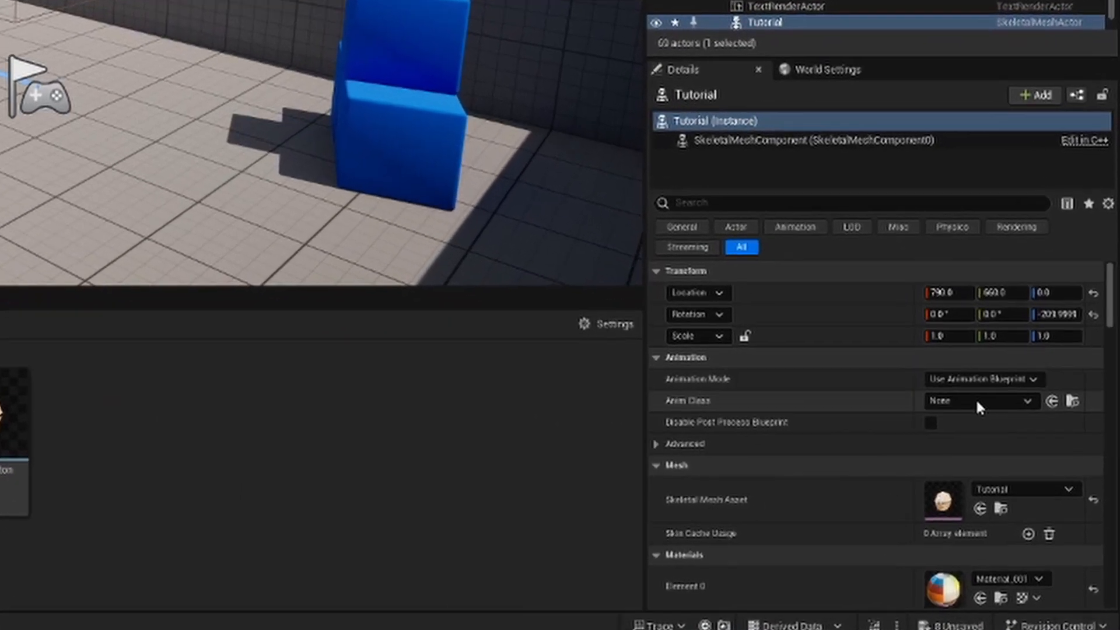
Set the Tutorial actor's Animation Mode to Use Animation Asset with Tutorial_Anim_AnythingElse_Idle as Anim to Play, and briefly play the level to preview it.
click(983, 378)
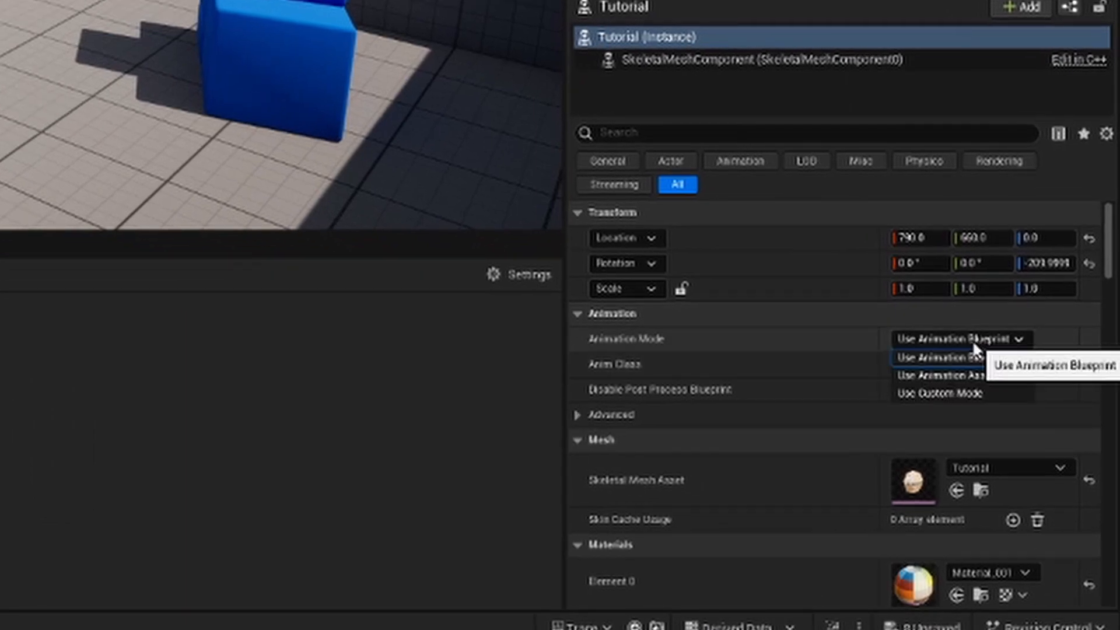
click(977, 373)
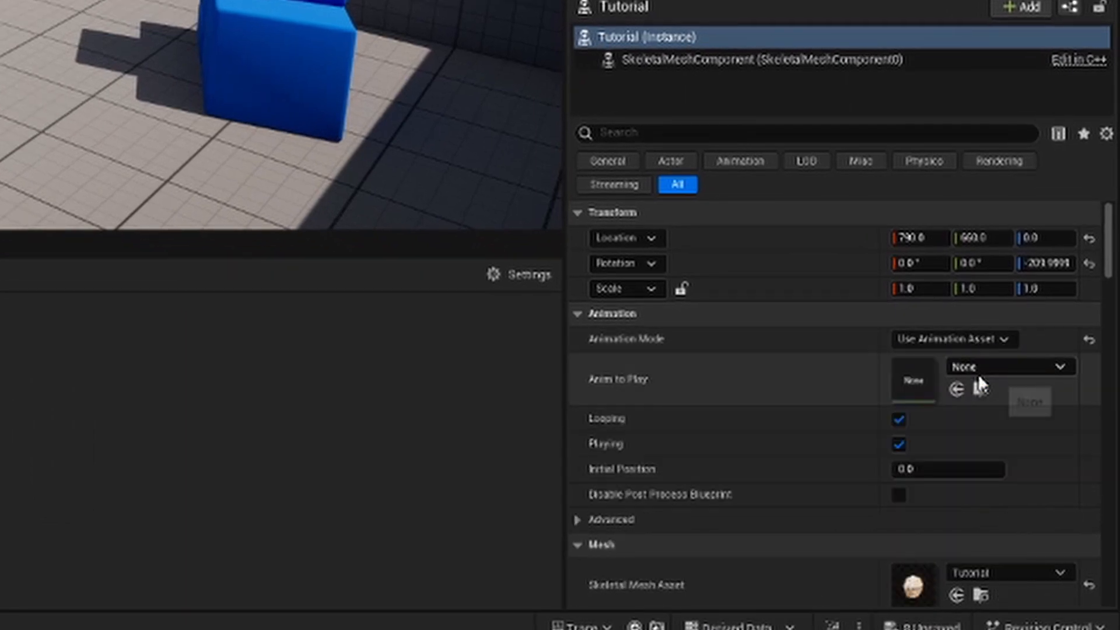
click(968, 366)
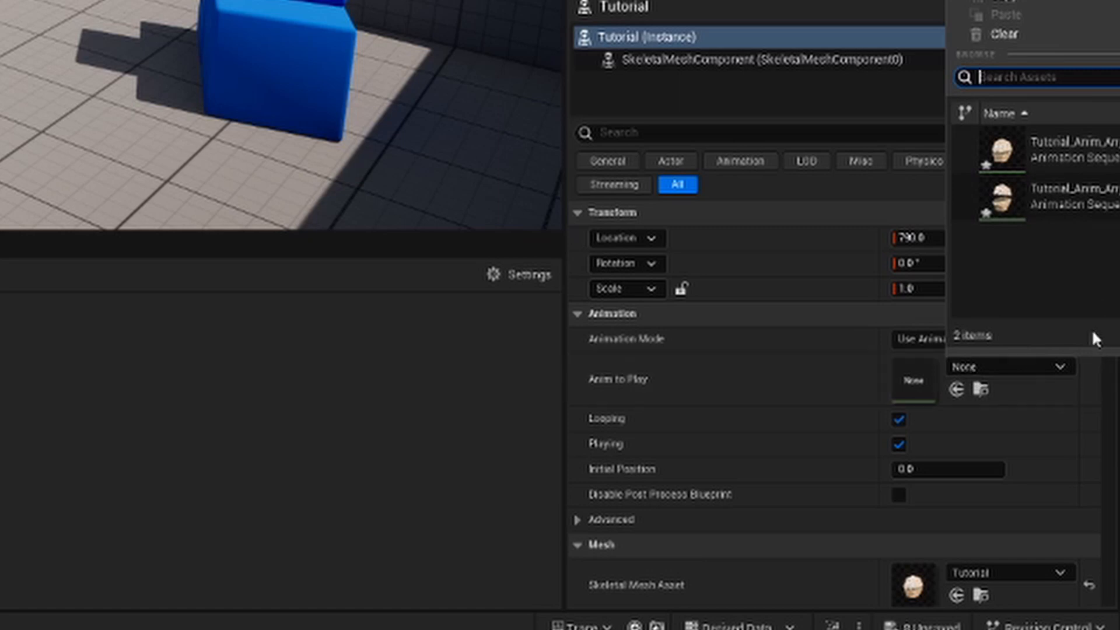
click(1076, 200)
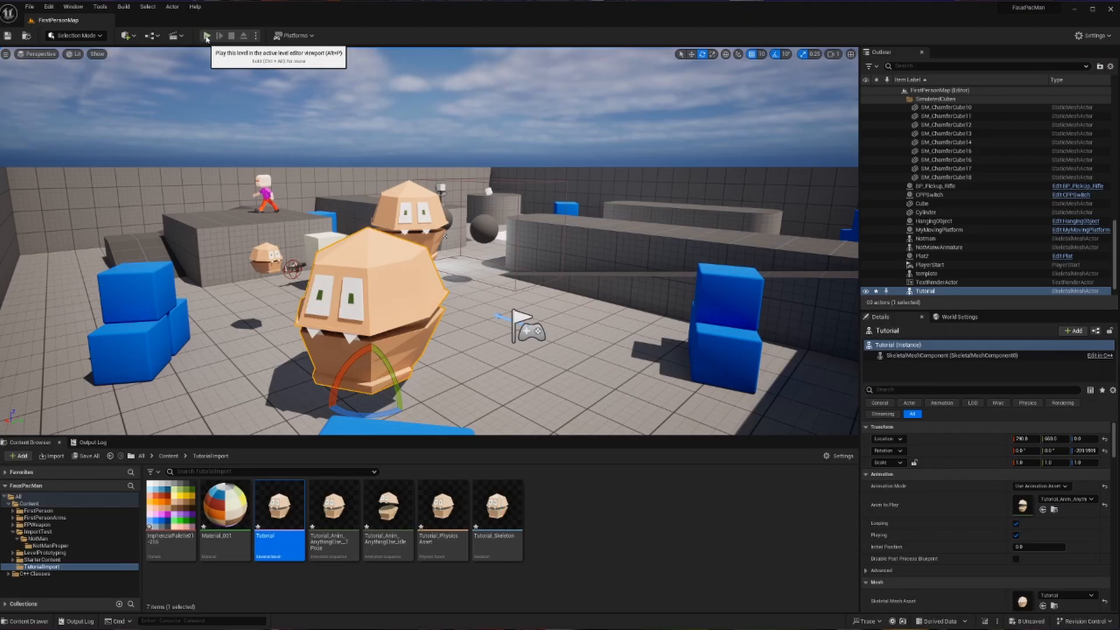
click(206, 36)
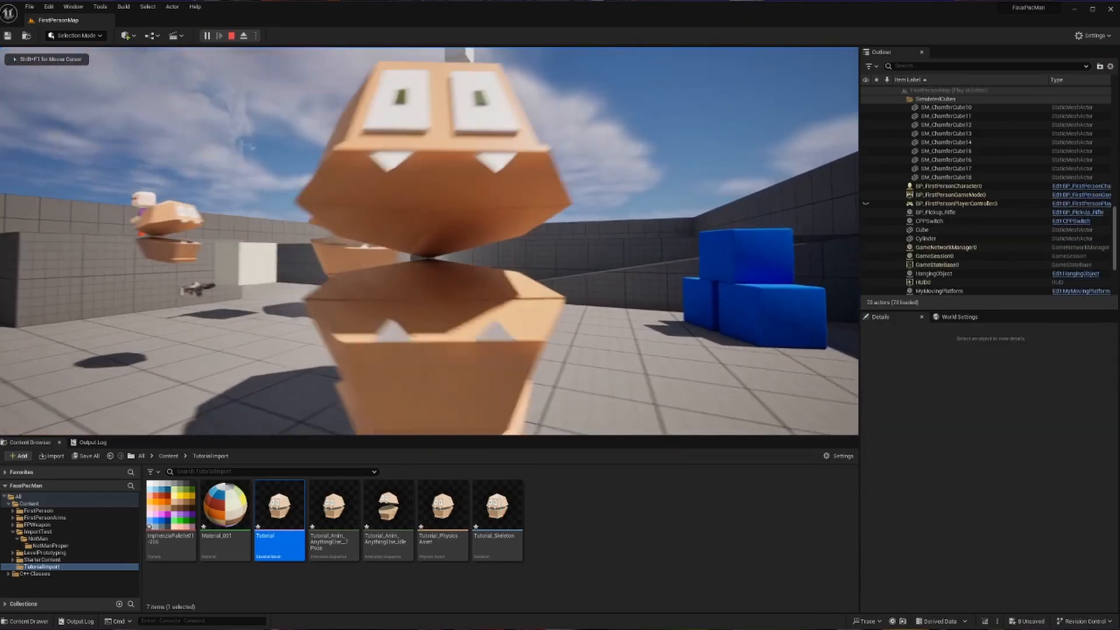
key(Escape)
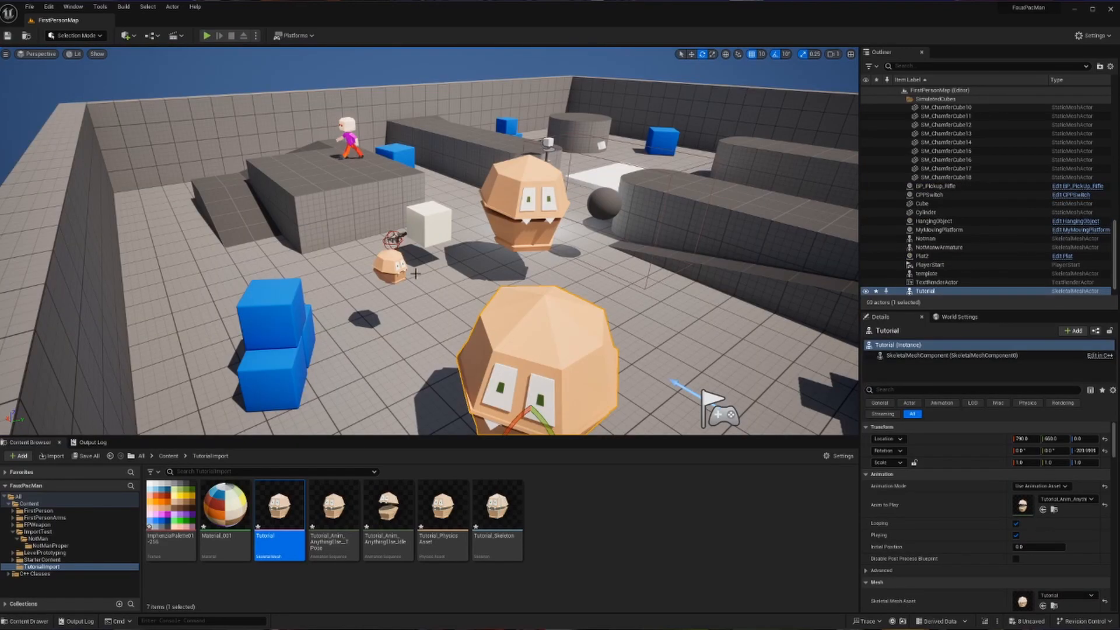
Clear the Anim to Play asset of the small NotManwArmature character in the level.
click(388, 267)
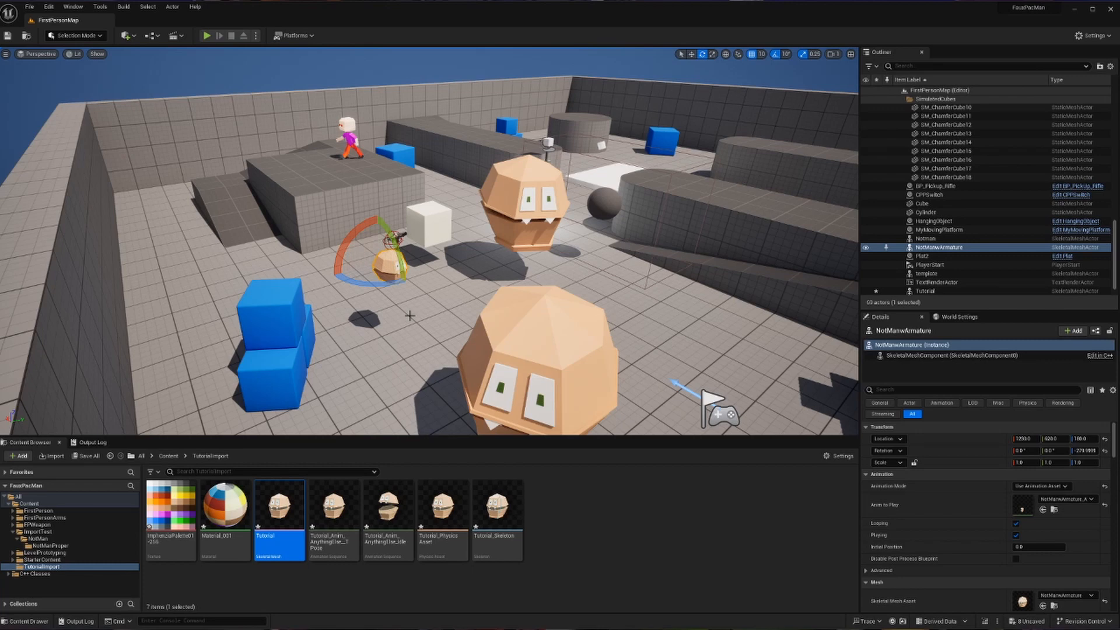
click(1054, 500)
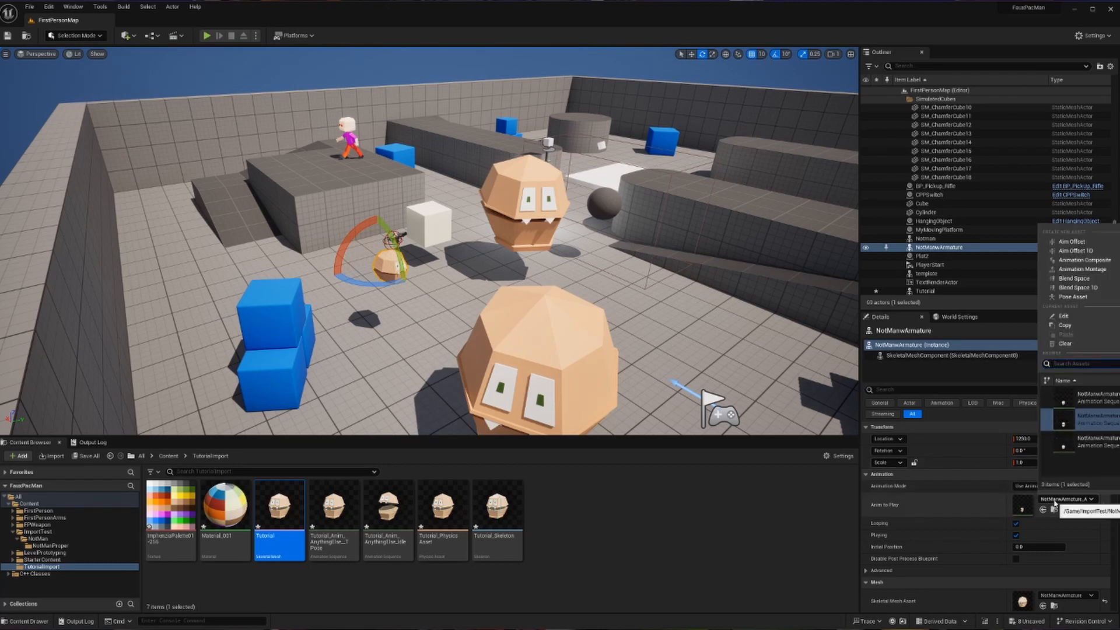
click(1065, 344)
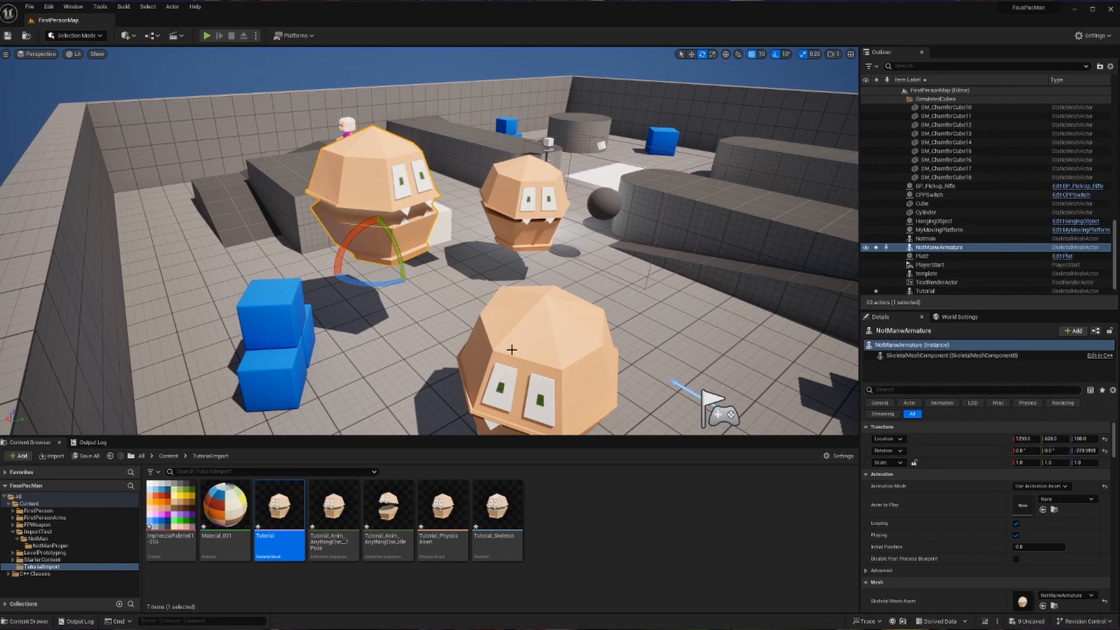
Assign the second listed NotManwArmature animation sequence as the small character's Anim to Play and play the level to preview it.
click(1059, 500)
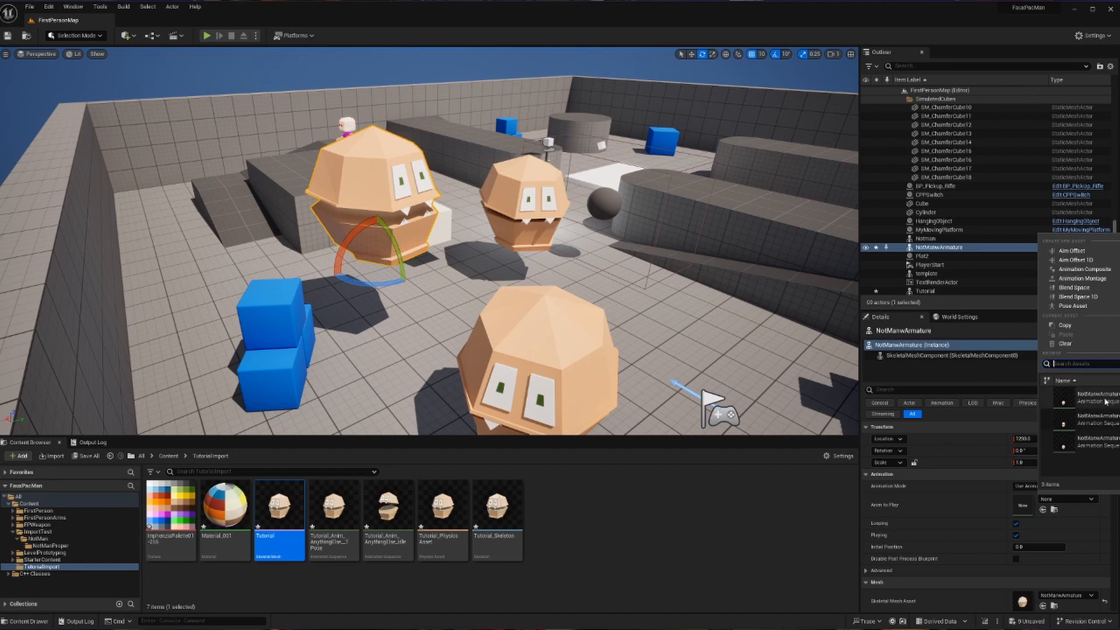
click(1102, 418)
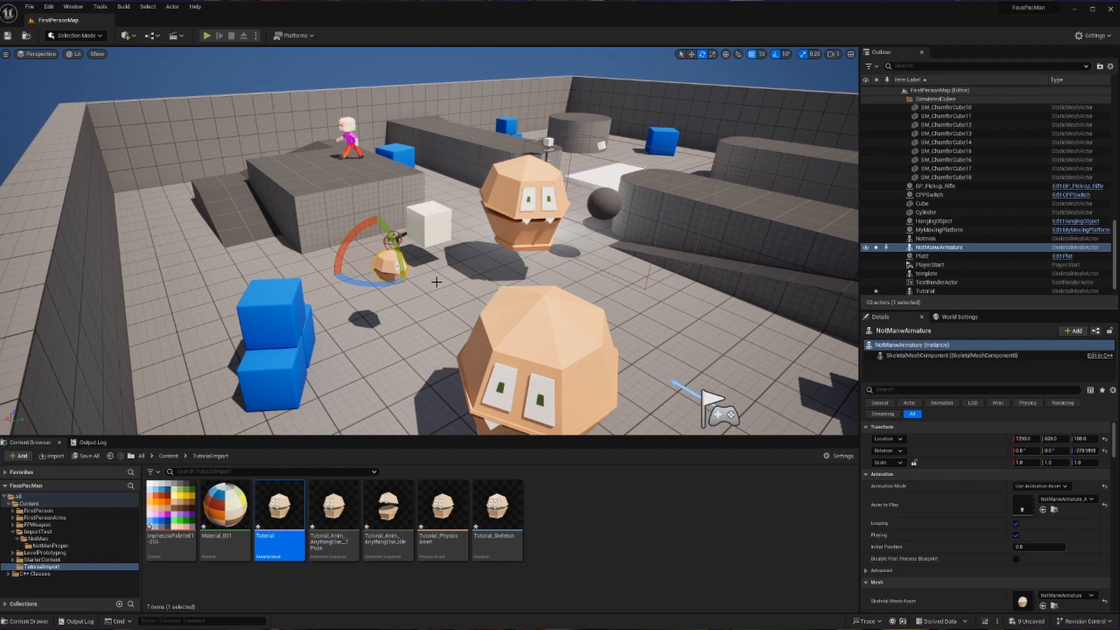
key(alt+p)
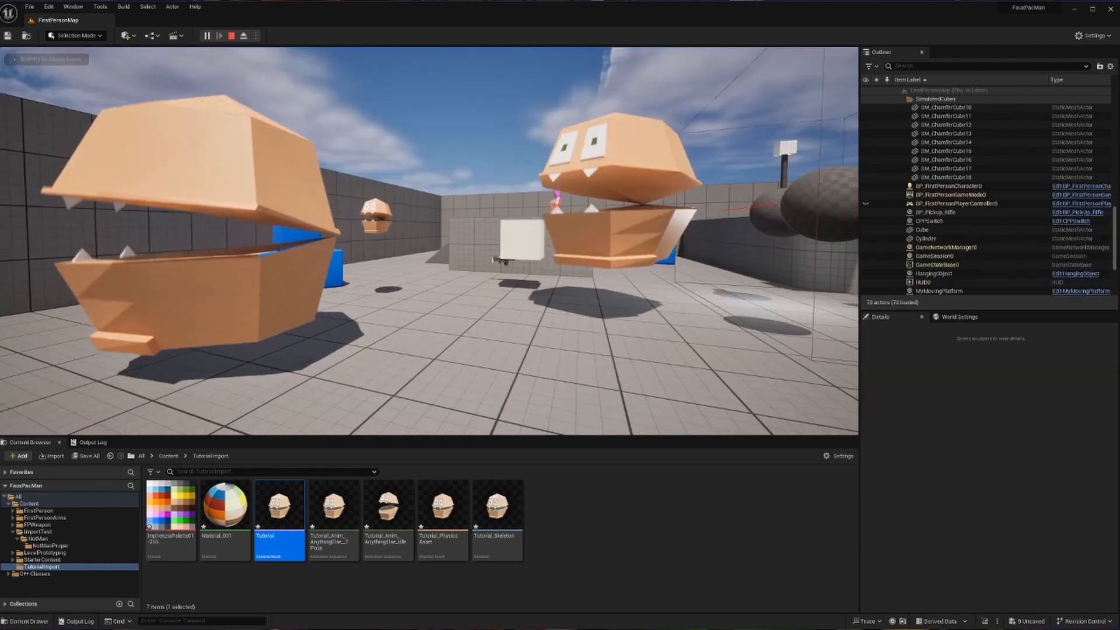